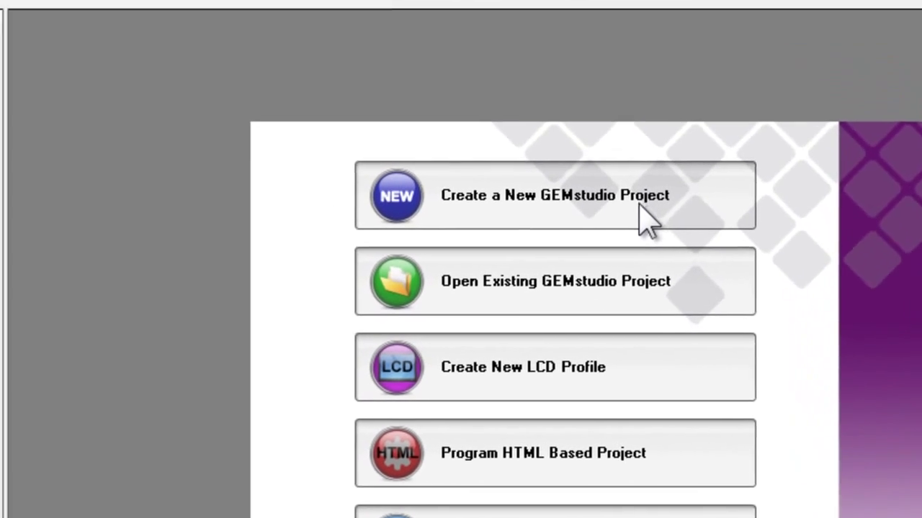
# Create a new GEMstudio project and enter blue as its page-transition background color.
pyautogui.click(597, 133)
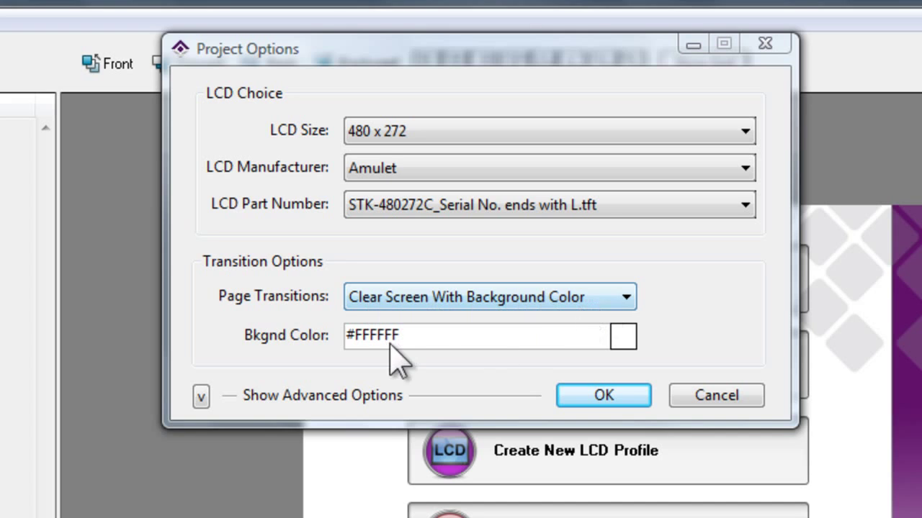
pyautogui.click(413, 334)
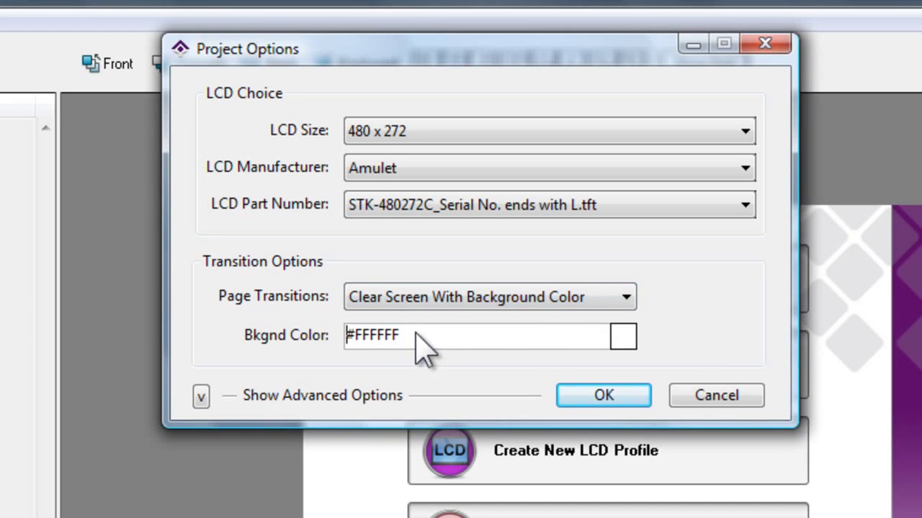
pyautogui.doubleClick(416, 335)
pyautogui.write('blue')
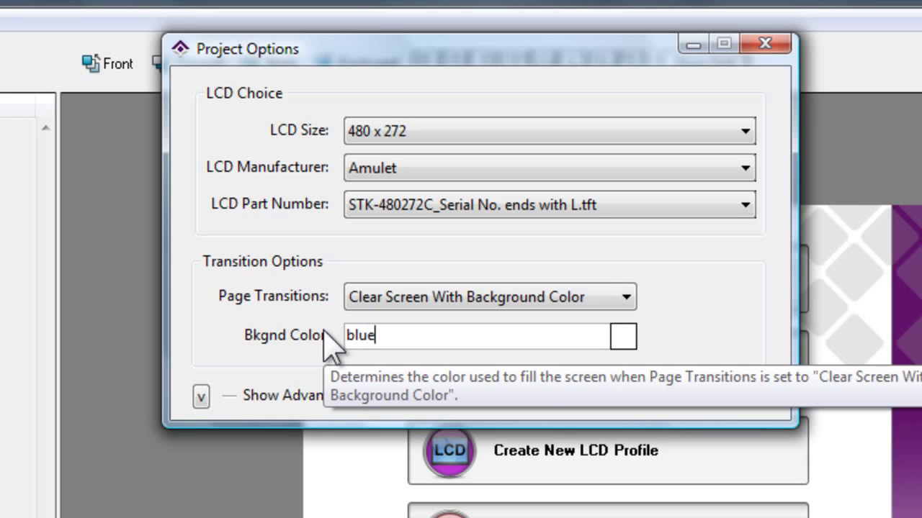
pyautogui.press('Tab')
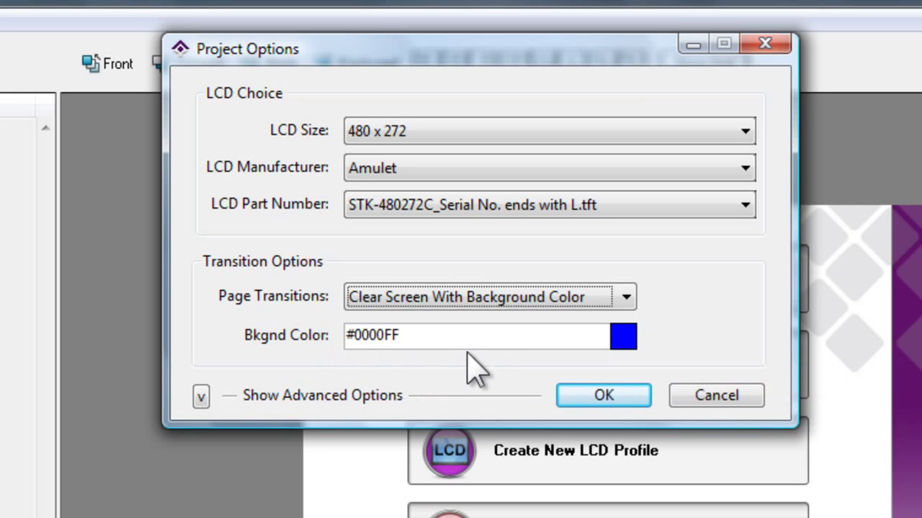
# Set the page-transition background color to white from the basic colors and accept the project options.
pyautogui.click(631, 344)
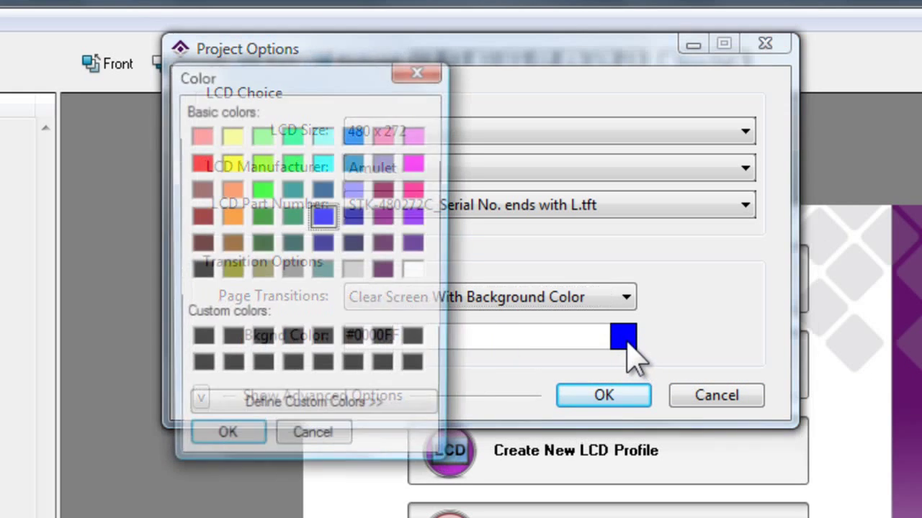
pyautogui.click(415, 272)
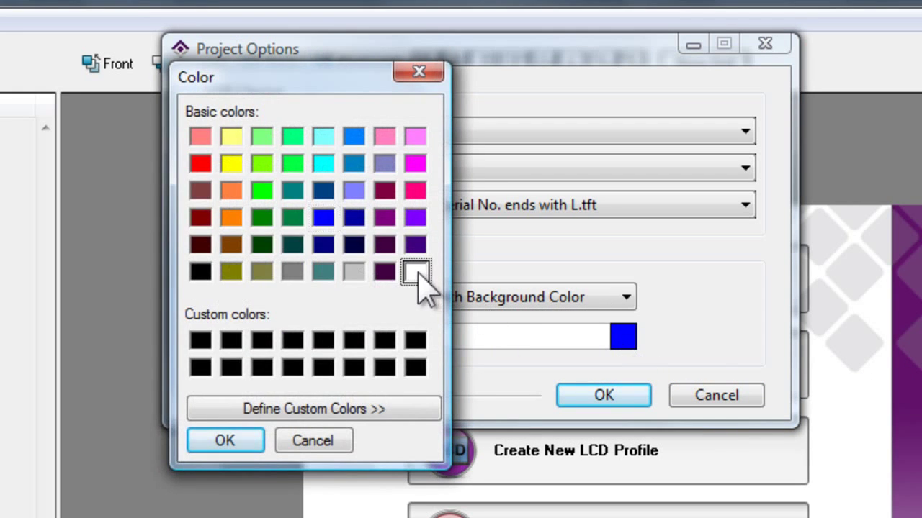
pyautogui.click(231, 442)
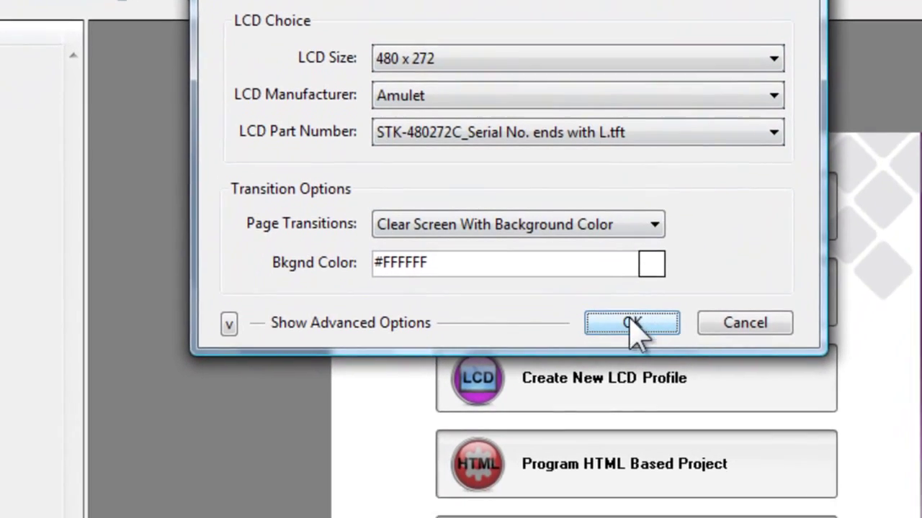
pyautogui.click(631, 322)
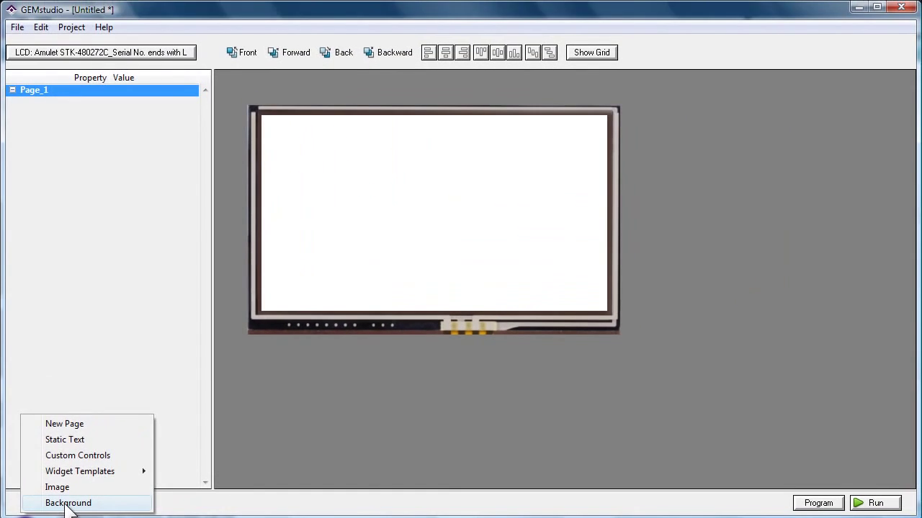
# Set the bg_cool image as the background of Page_1.
pyautogui.click(76, 500)
pyautogui.doubleClick(157, 155)
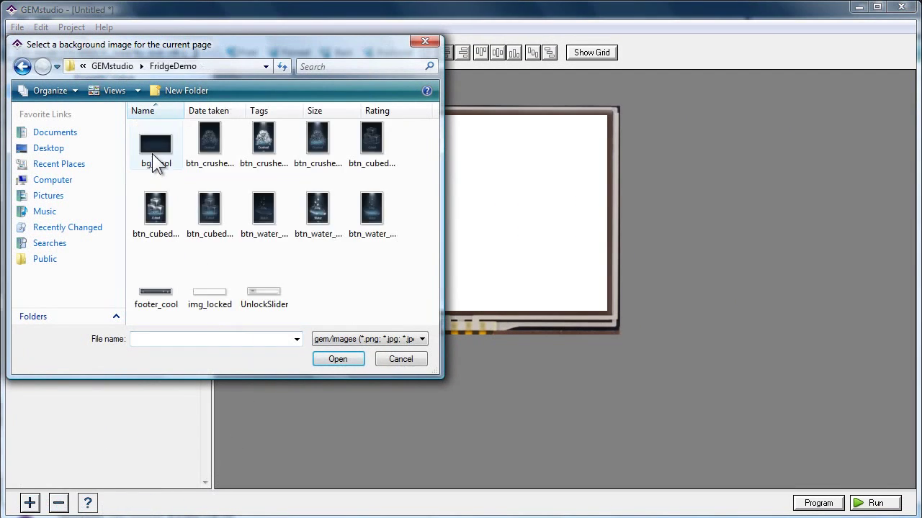
pyautogui.doubleClick(152, 153)
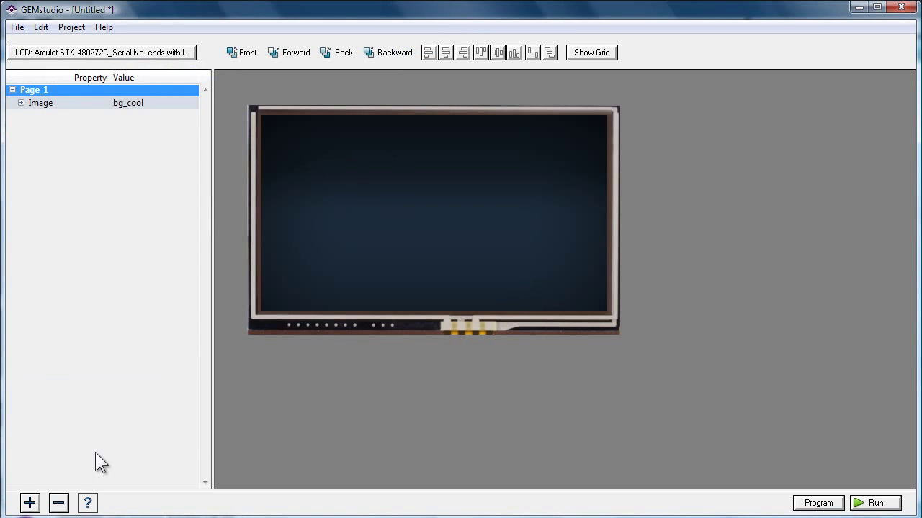
# Add the footer_cool image to Page_1 and align it to the bottom edge of the page.
pyautogui.click(32, 504)
pyautogui.click(81, 488)
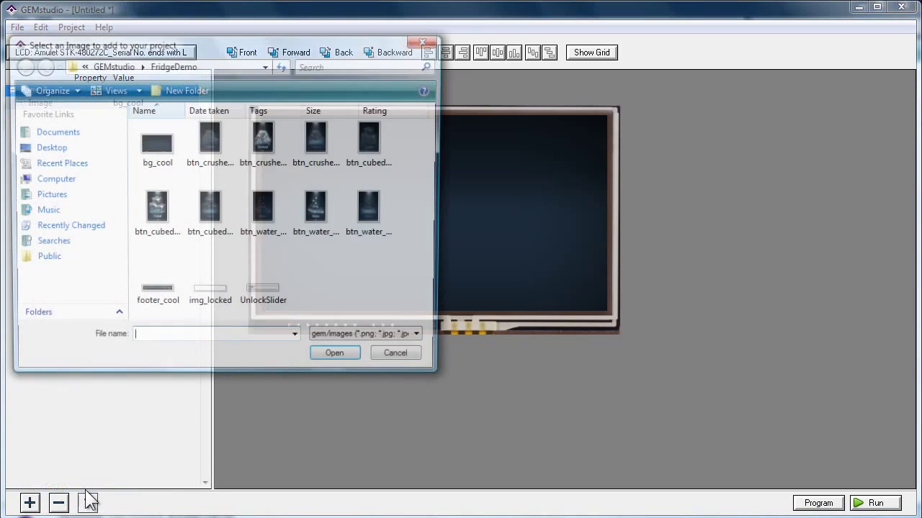
pyautogui.doubleClick(160, 294)
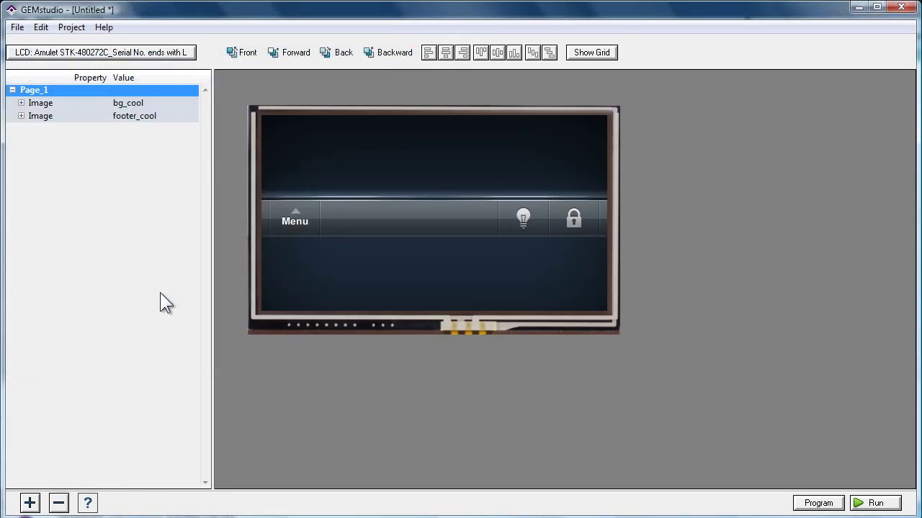
pyautogui.click(370, 211)
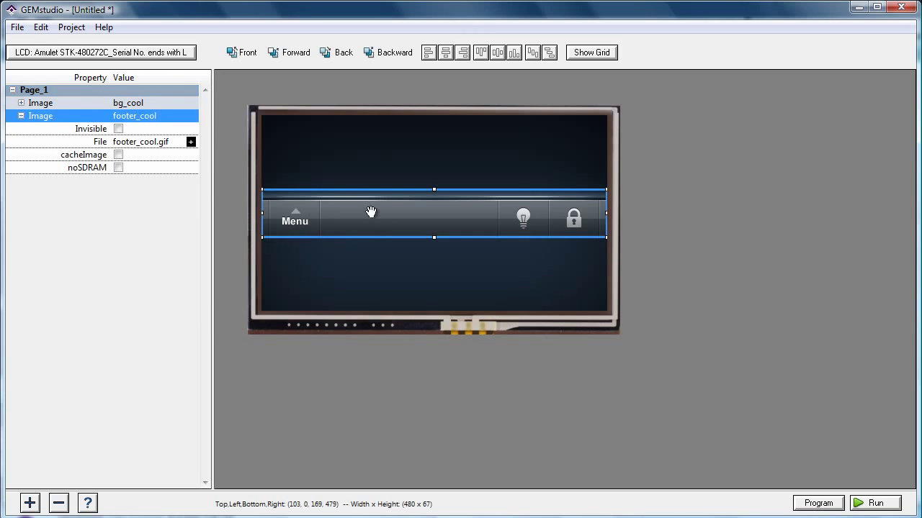
pyautogui.click(514, 55)
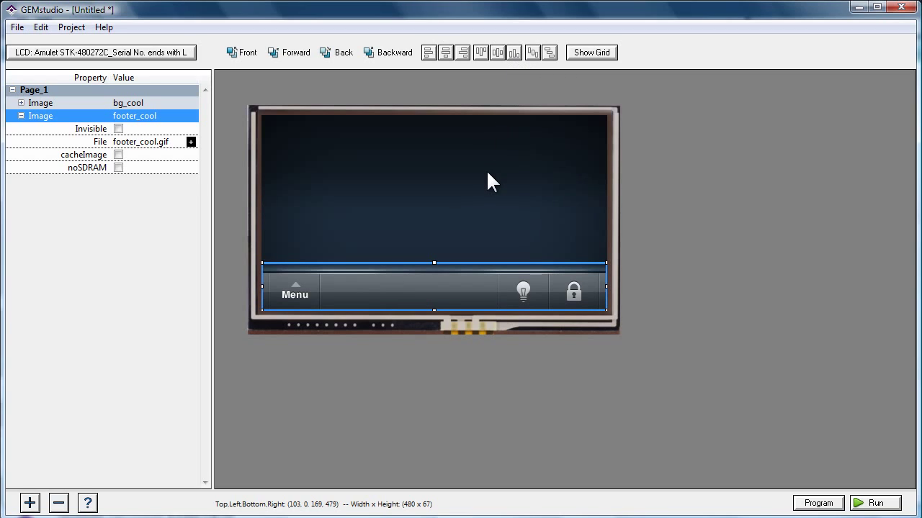
pyautogui.click(459, 181)
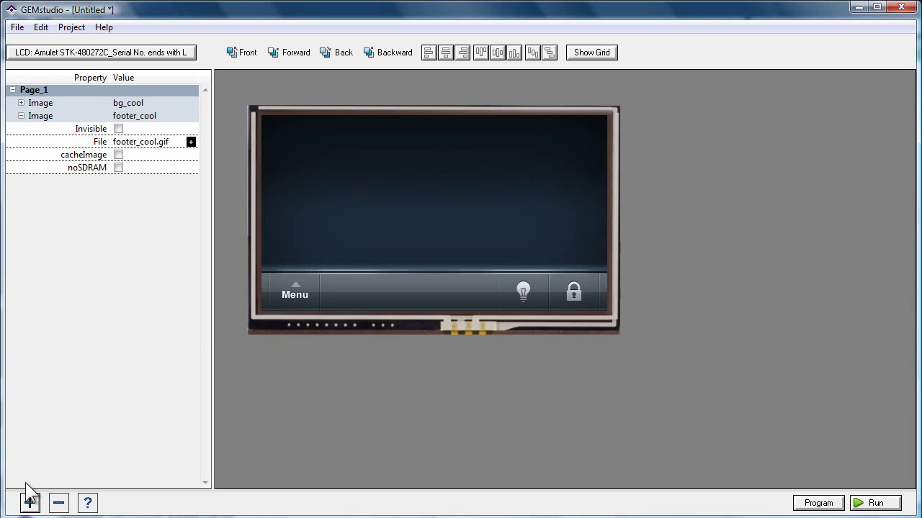
# Add a RadioButton widget to Page_1 and move it slightly up and left from the page's center.
pyautogui.click(30, 504)
pyautogui.moveTo(71, 476)
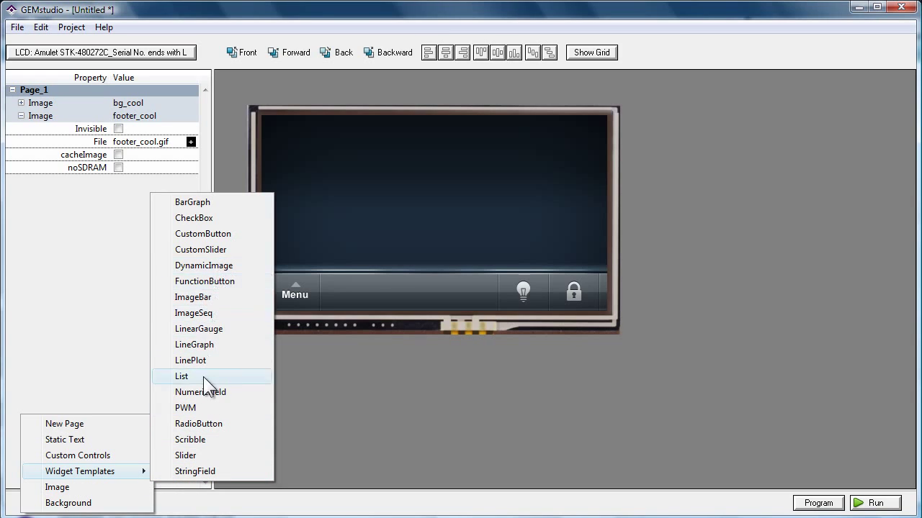
pyautogui.click(212, 422)
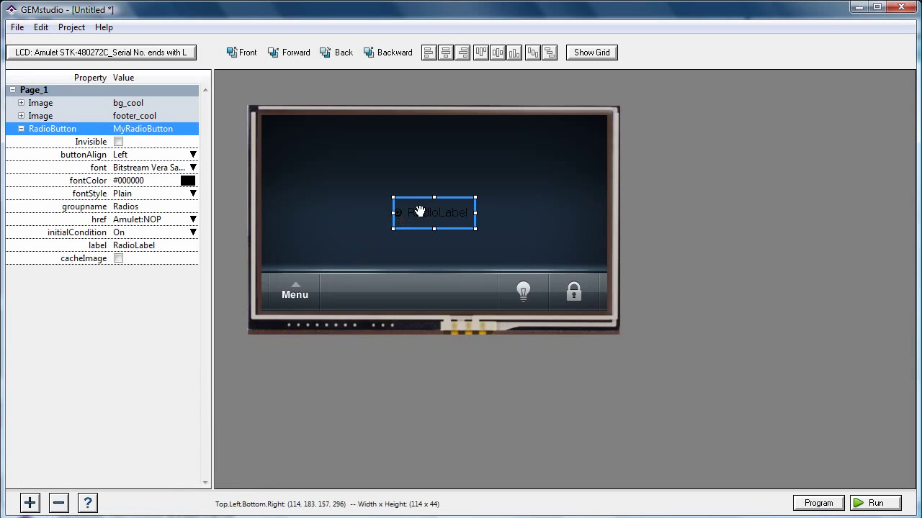
pyautogui.moveTo(419, 211); pyautogui.dragTo(406, 197)
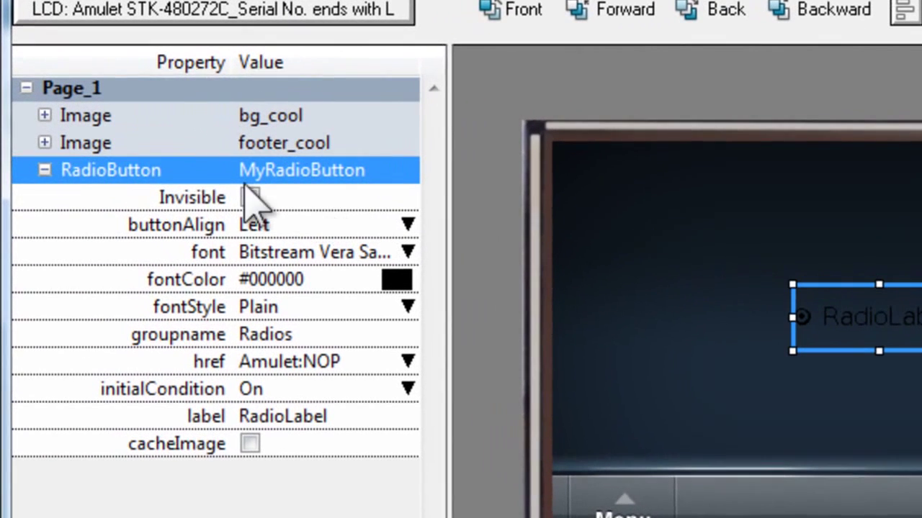
# Exclude the font, fontColor, fontStyle and label parameters from the radio button's parameter list.
pyautogui.rightClick(154, 173)
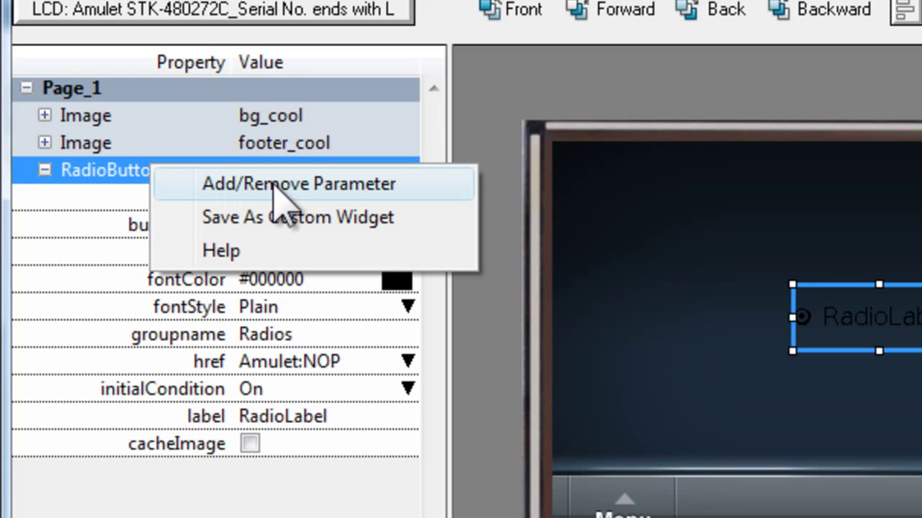
pyautogui.click(274, 185)
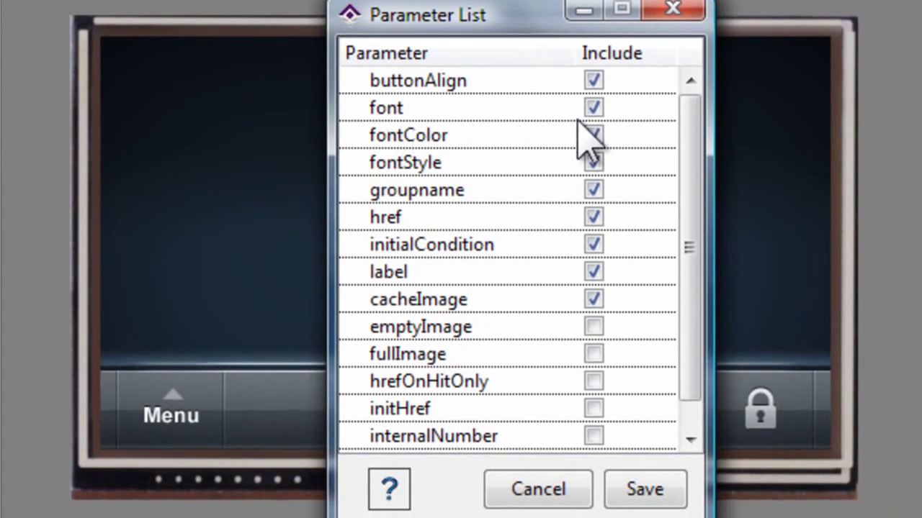
pyautogui.click(593, 108)
pyautogui.click(593, 134)
pyautogui.click(593, 162)
pyautogui.click(593, 189)
pyautogui.click(593, 189)
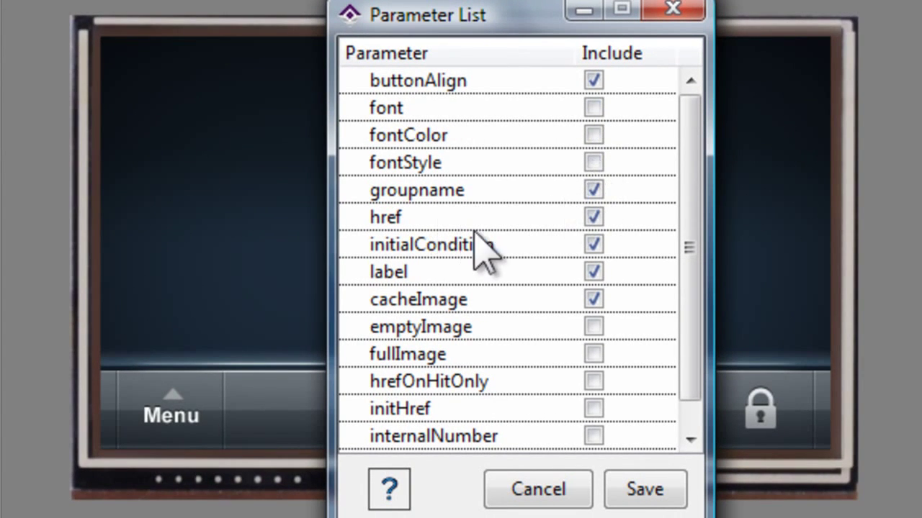
pyautogui.click(594, 274)
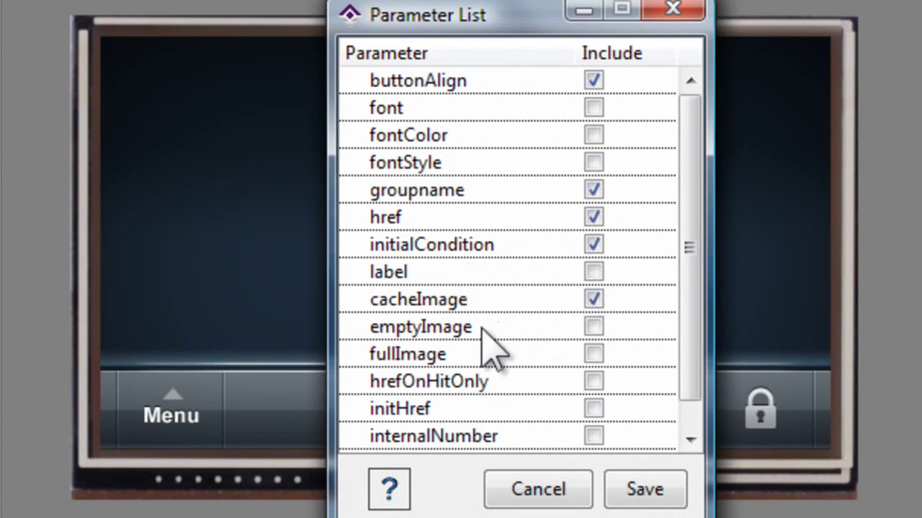
# Include the emptyImage, fullImage and trackingImage parameters for the radio button and save the parameter list.
pyautogui.click(531, 332)
pyautogui.click(593, 326)
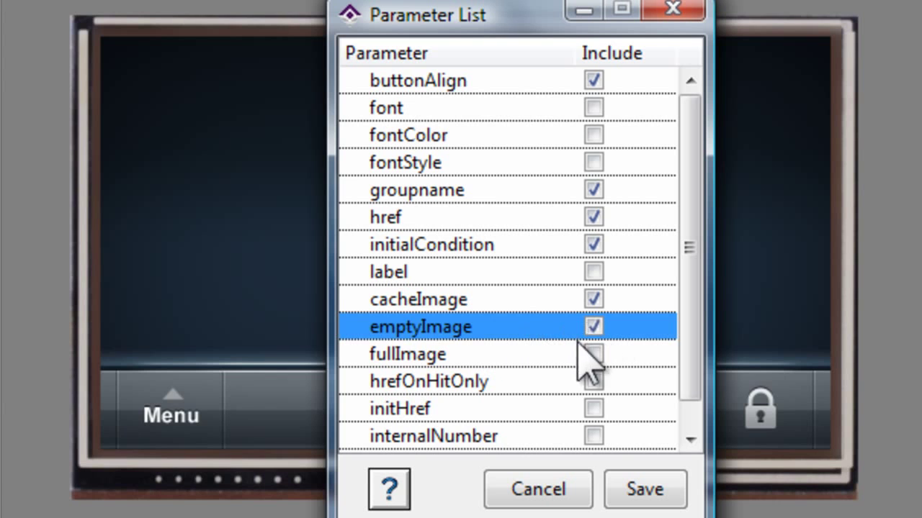
pyautogui.click(588, 355)
pyautogui.click(593, 354)
pyautogui.scroll(-1, 619, 378)
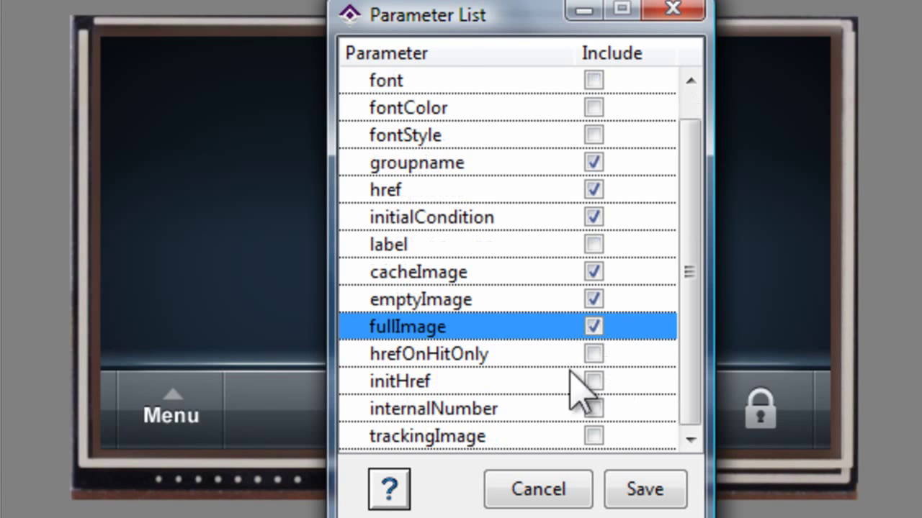
pyautogui.click(451, 438)
pyautogui.click(593, 436)
pyautogui.click(643, 489)
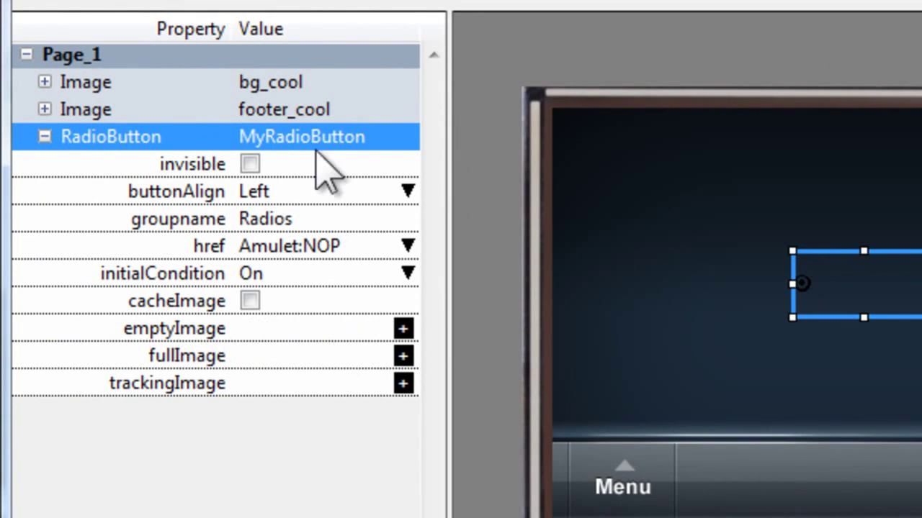
# Assign btn_water_cool_0 as the radio button's emptyImage.
pyautogui.click(182, 330)
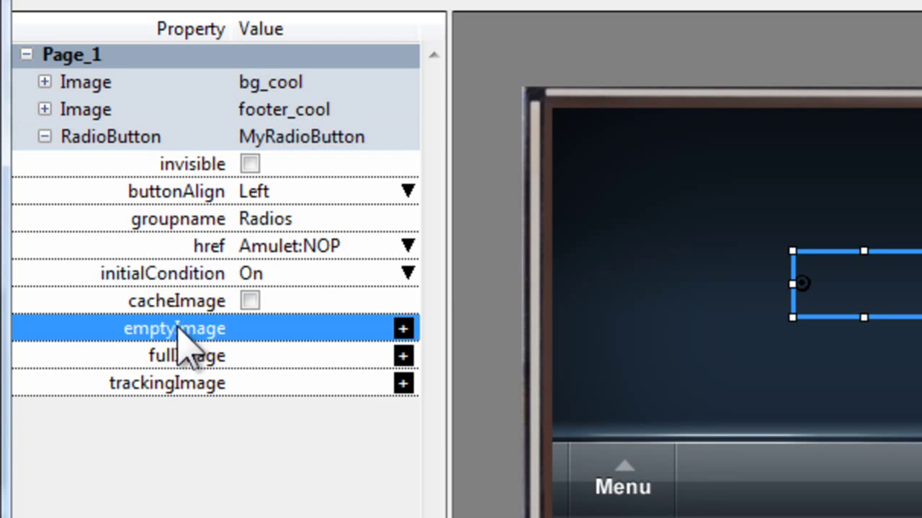
pyautogui.doubleClick(298, 325)
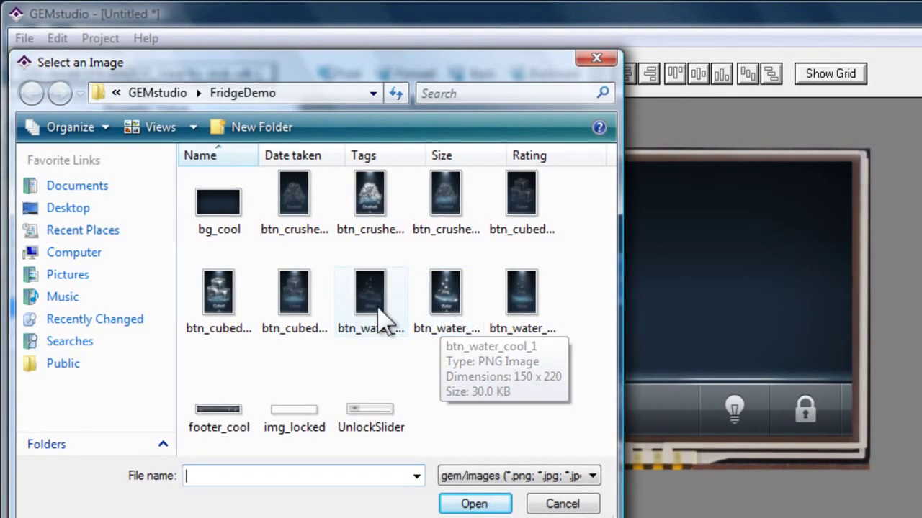
pyautogui.click(586, 332)
pyautogui.click(470, 504)
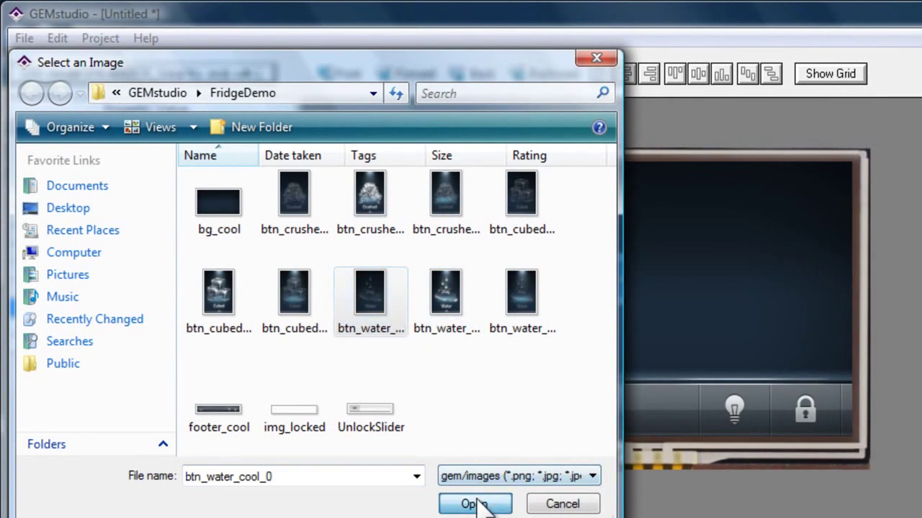
# Assign btn_water_cool_1 as the radio button's fullImage and the third btn_water image as its trackingImage.
pyautogui.doubleClick(180, 325)
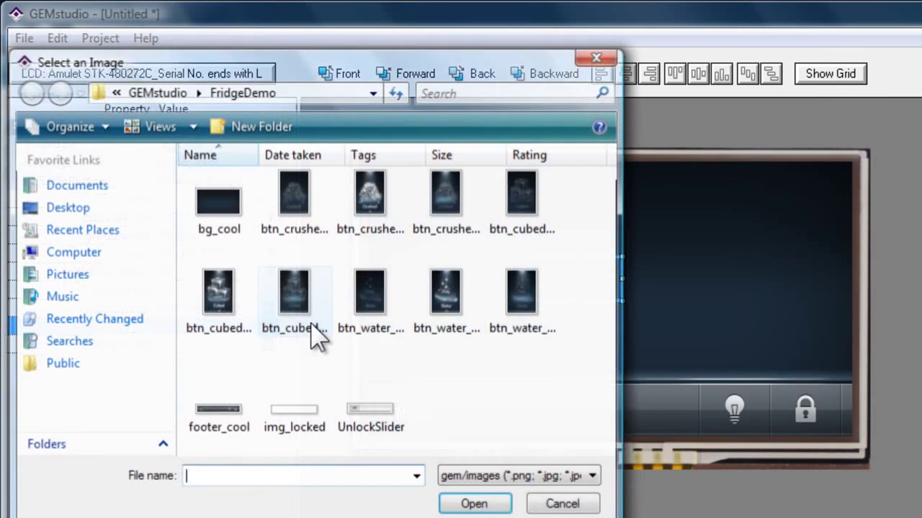
pyautogui.click(443, 306)
pyautogui.click(474, 504)
pyautogui.click(269, 344)
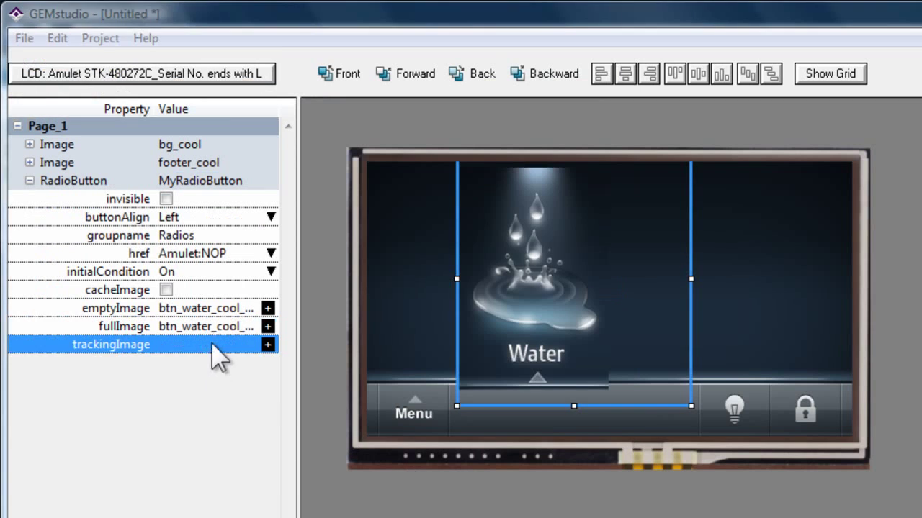
pyautogui.click(268, 344)
pyautogui.click(522, 296)
pyautogui.click(478, 504)
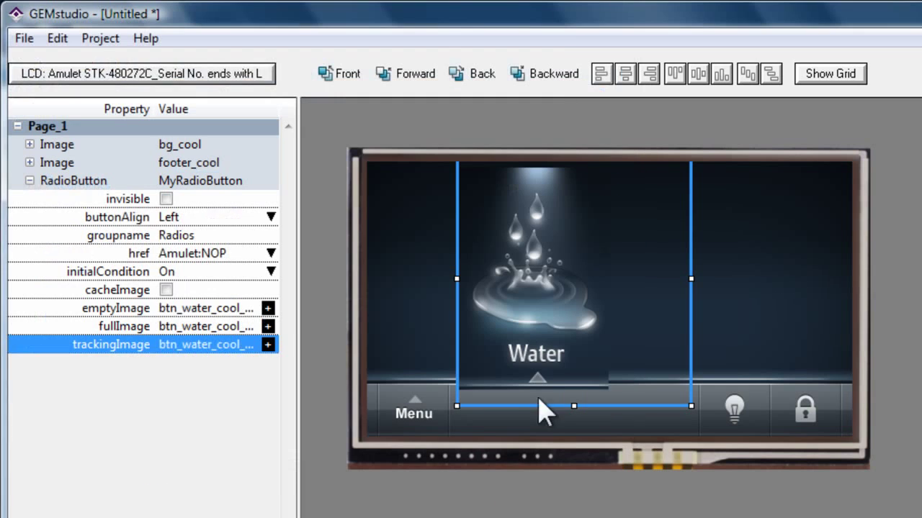
# Shrink the radio button's frame to fit the Water image and move it to the page's left side, above the footer.
pyautogui.moveTo(537, 305); pyautogui.dragTo(538, 301)
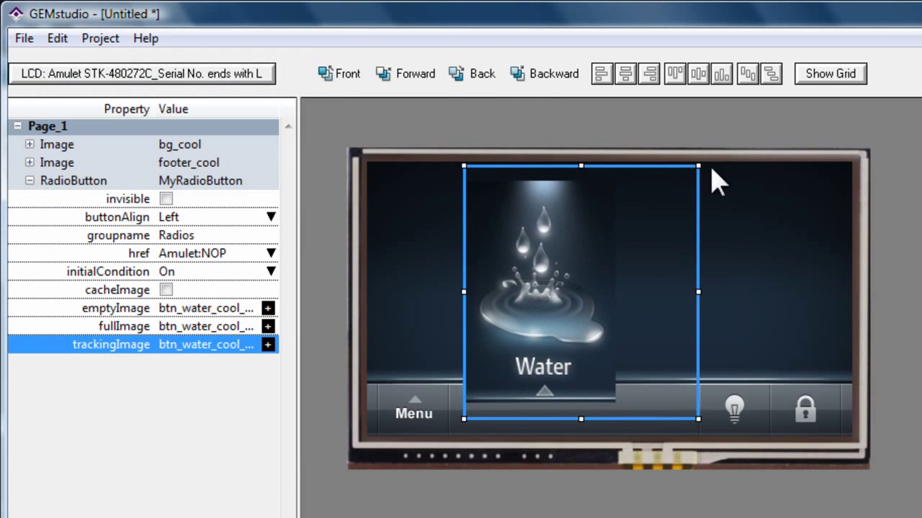
pyautogui.moveTo(698, 167); pyautogui.dragTo(615, 207)
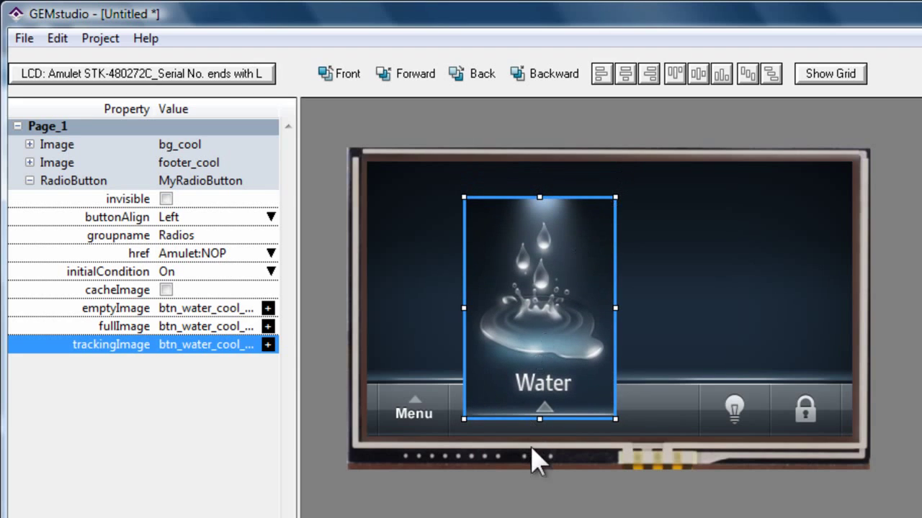
pyautogui.moveTo(531, 339); pyautogui.dragTo(454, 306)
pyautogui.click(572, 322)
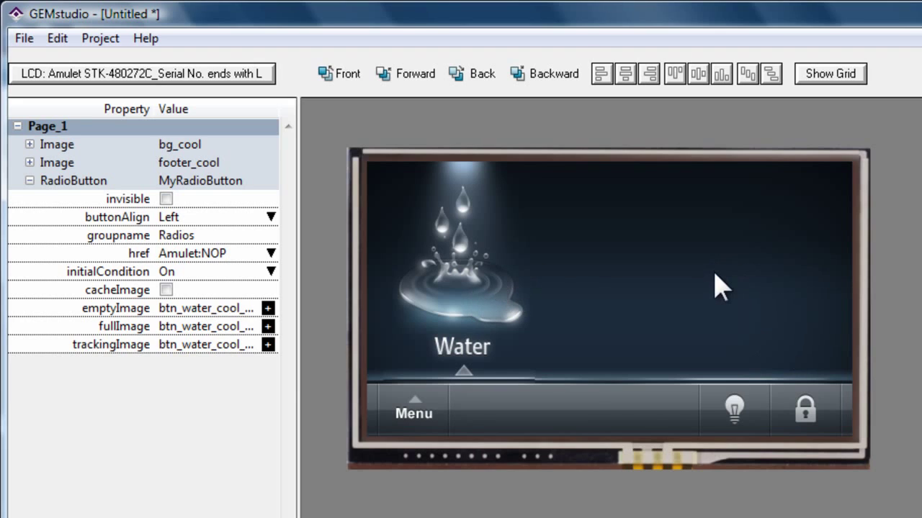
# Duplicate the Water radio button twice and place the copies in the middle and on the far side of the page, beside the original.
pyautogui.click(485, 246)
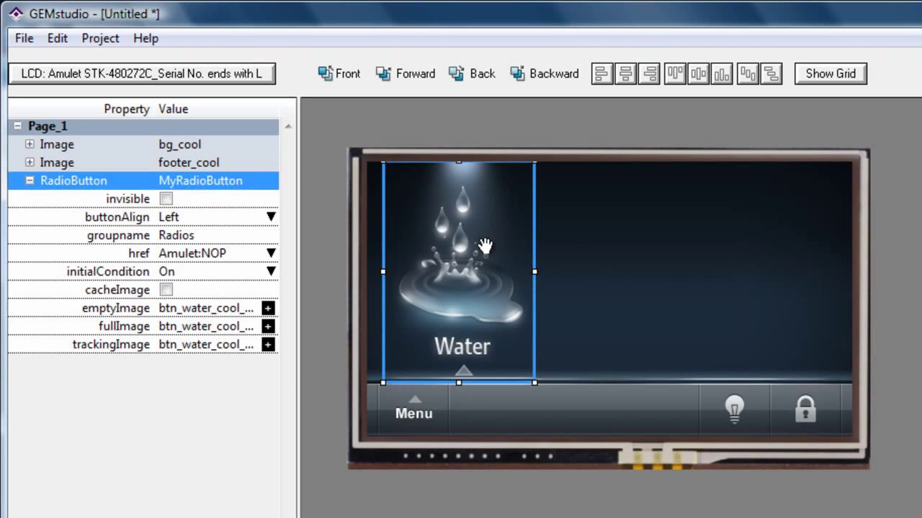
pyautogui.hotkey('ctrl', 'v')
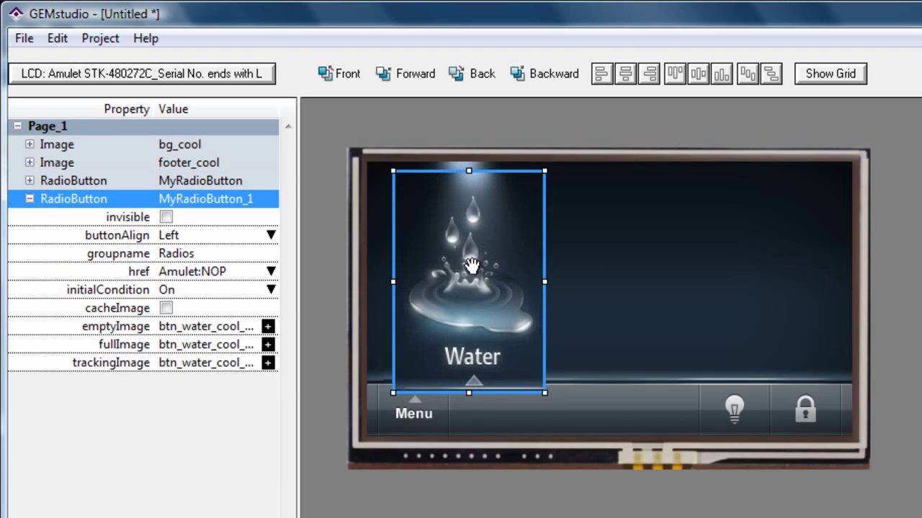
pyautogui.moveTo(472, 265); pyautogui.dragTo(766, 250)
pyautogui.hotkey('ctrl', 'v')
# Assign the first and second btn_crushed images as the middle radio button's emptyImage and fullImage, and btn_crushed_cool_2 as its trackingImage.
pyautogui.click(623, 253)
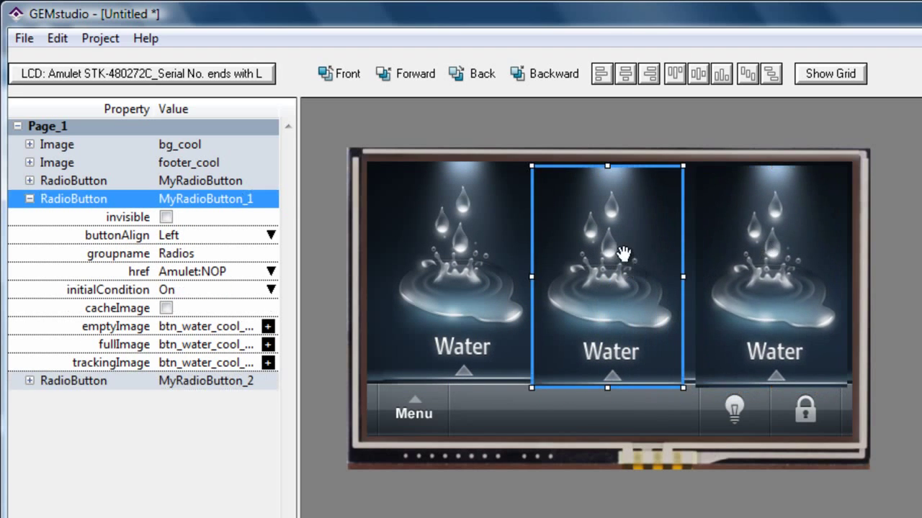
pyautogui.click(208, 325)
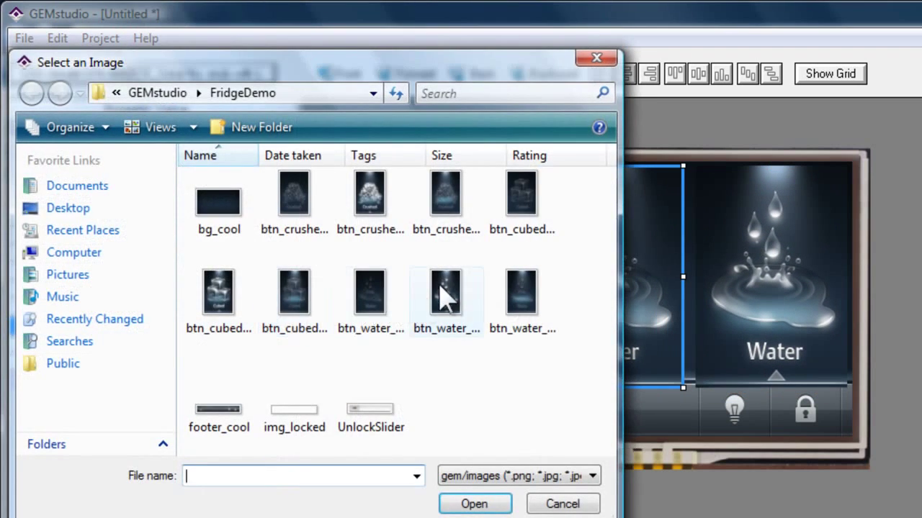
pyautogui.click(308, 203)
pyautogui.click(454, 502)
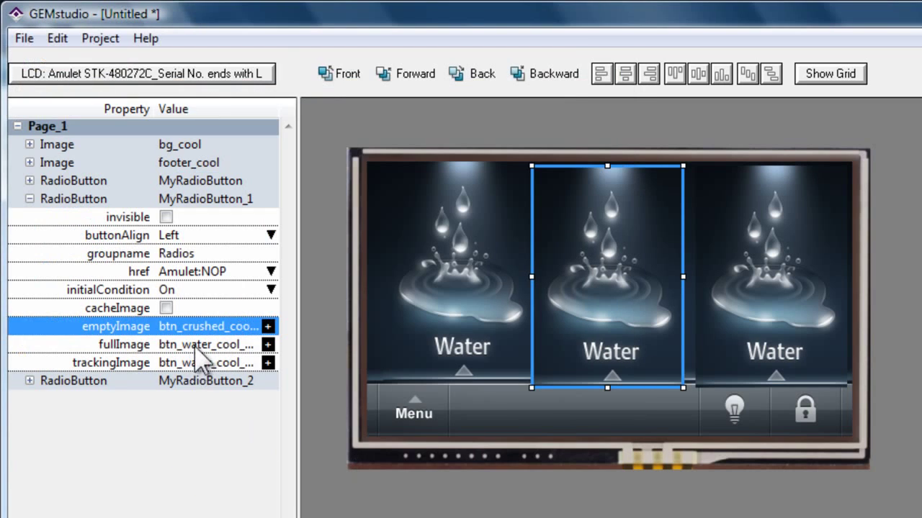
pyautogui.click(200, 345)
pyautogui.click(370, 205)
pyautogui.click(474, 503)
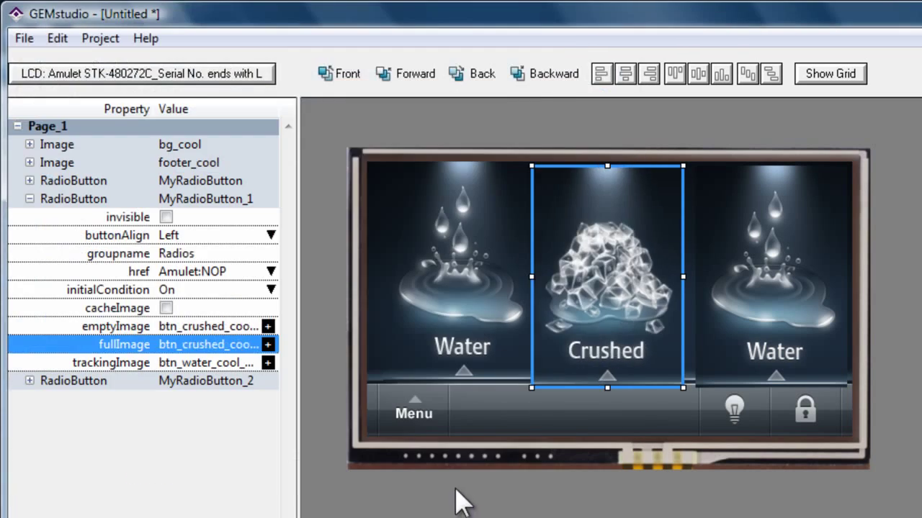
pyautogui.click(223, 366)
pyautogui.click(454, 209)
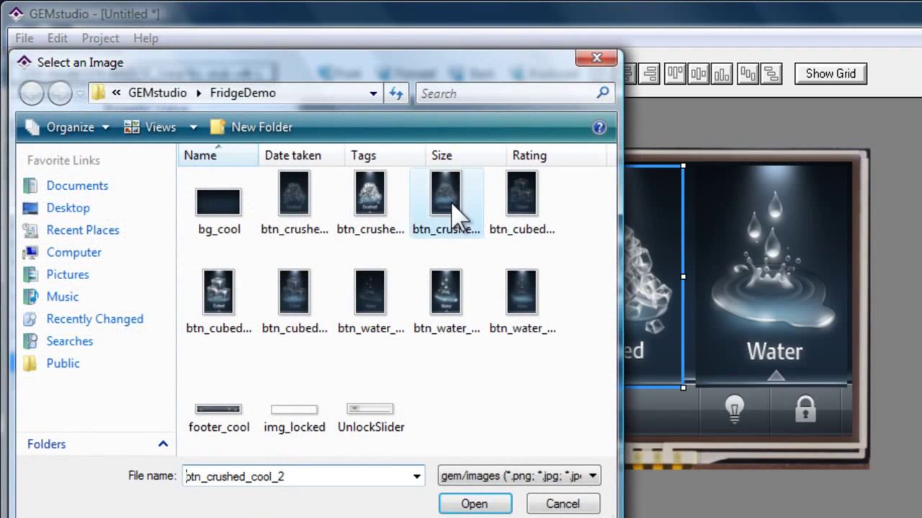
pyautogui.click(473, 502)
# Assign btn_cubed_cool_0, btn_cubed_cool_1 and btn_cubed_cool_2 as the third radio button's emptyImage, fullImage and trackingImage respectively.
pyautogui.click(763, 294)
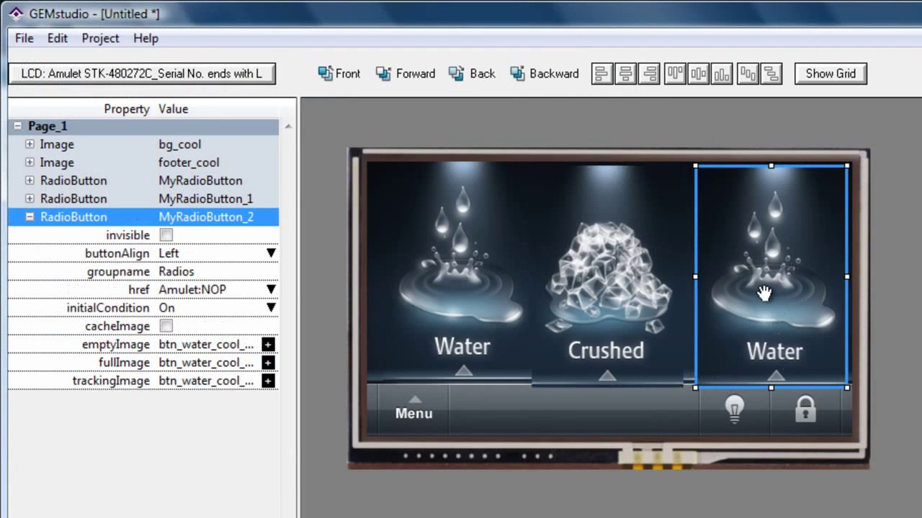
pyautogui.click(205, 344)
pyautogui.click(521, 205)
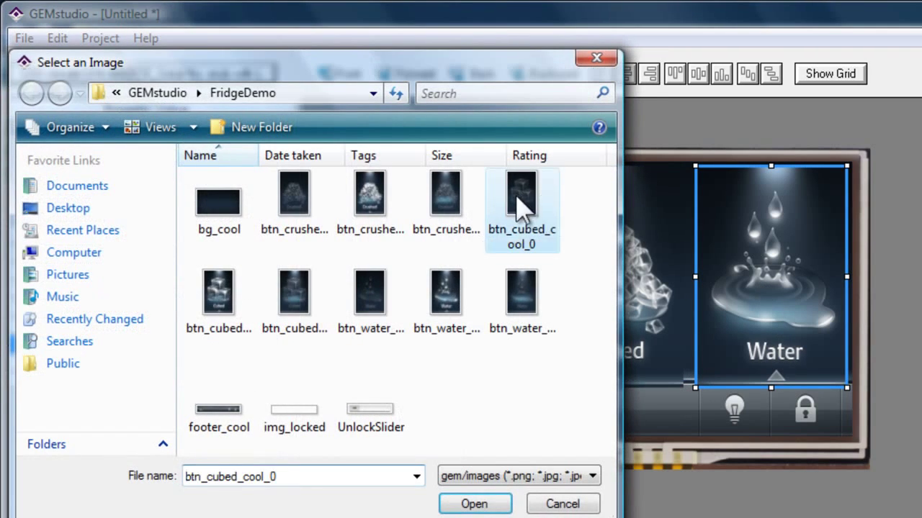
pyautogui.click(473, 504)
pyautogui.click(262, 367)
pyautogui.click(229, 288)
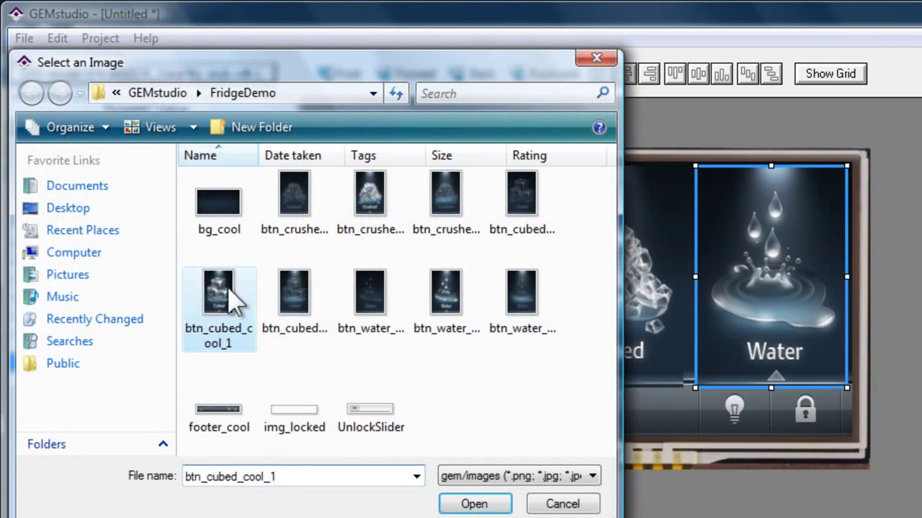
pyautogui.click(475, 504)
pyautogui.click(195, 386)
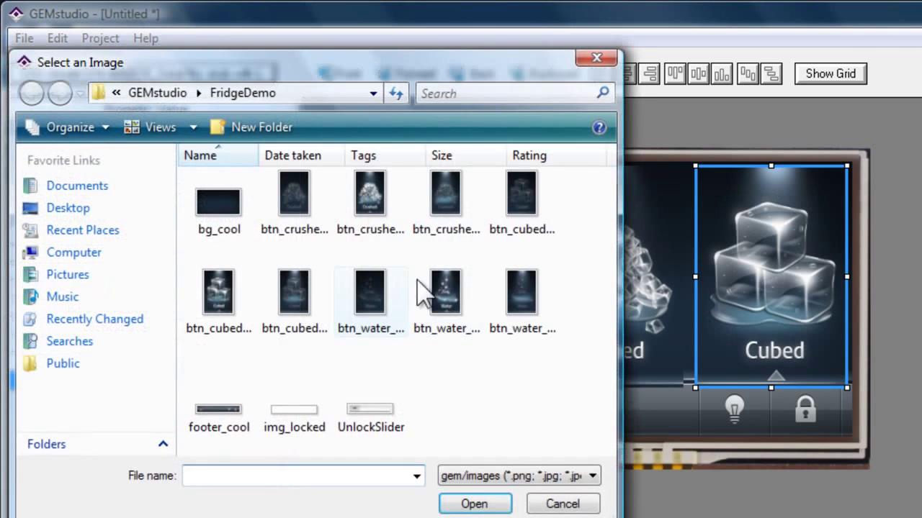
pyautogui.click(299, 299)
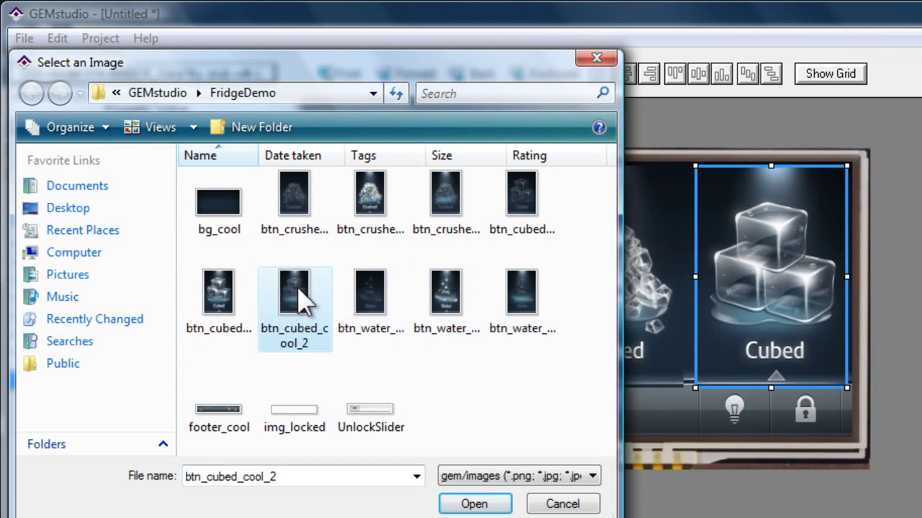
pyautogui.click(475, 504)
# Select the Water, Crushed and Cubed radio buttons together, place them side by side without gaps and align their top edges.
pyautogui.click(497, 272)
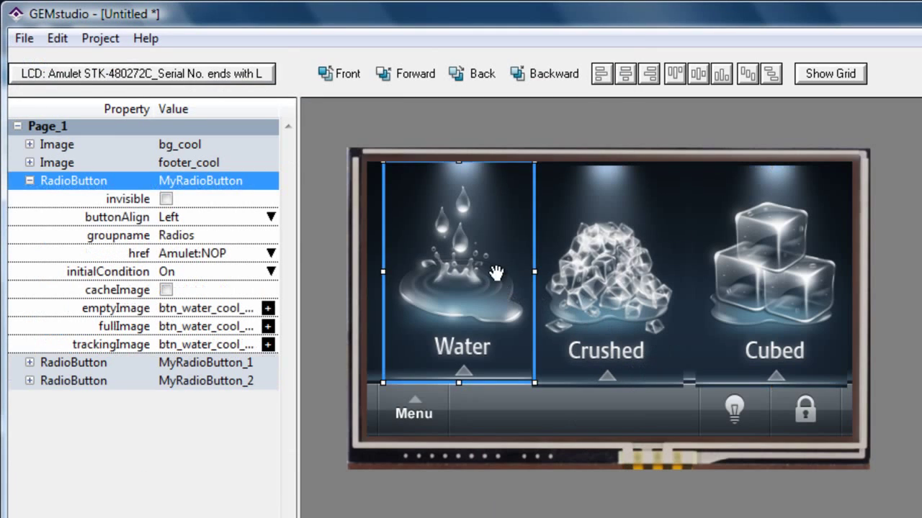
pyautogui.keyDown('ctrl'); pyautogui.click(604, 286); pyautogui.keyUp('ctrl')
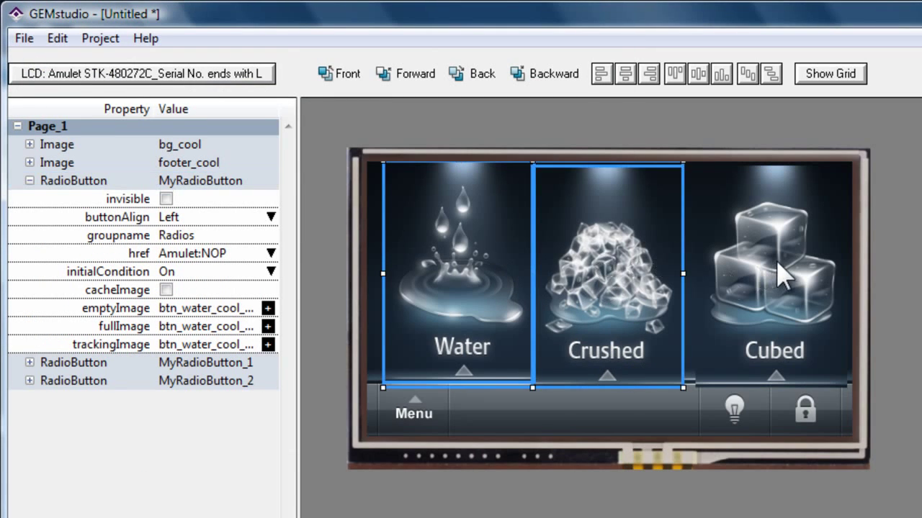
pyautogui.keyDown('ctrl'); pyautogui.click(778, 260); pyautogui.keyUp('ctrl')
pyautogui.moveTo(563, 248); pyautogui.dragTo(566, 266)
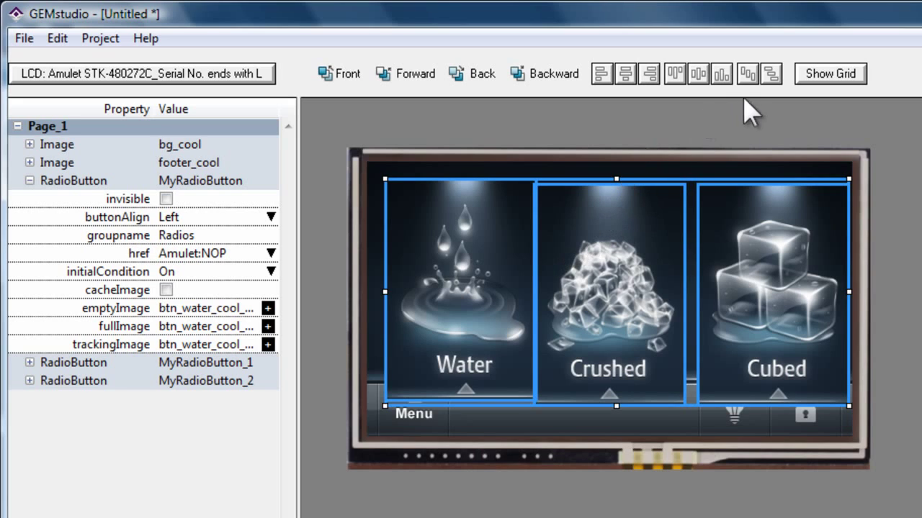
pyautogui.moveTo(846, 292); pyautogui.dragTo(751, 288)
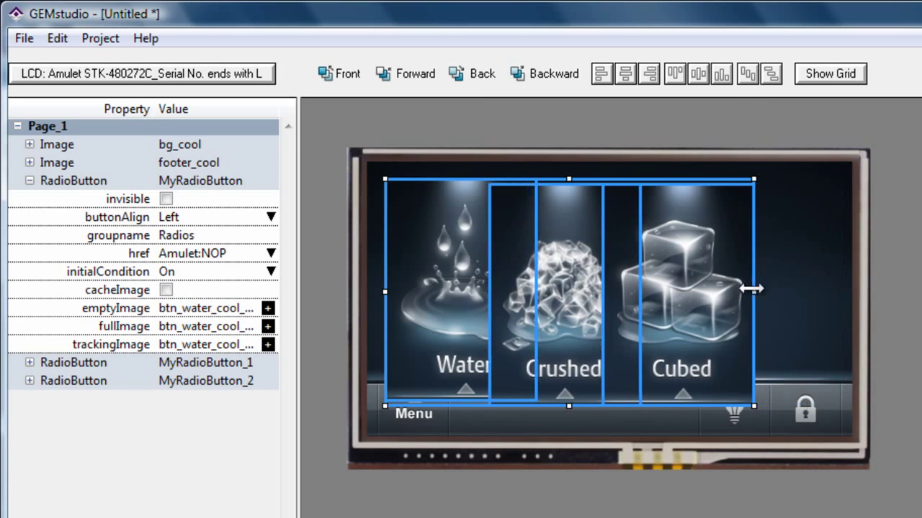
pyautogui.click(747, 74)
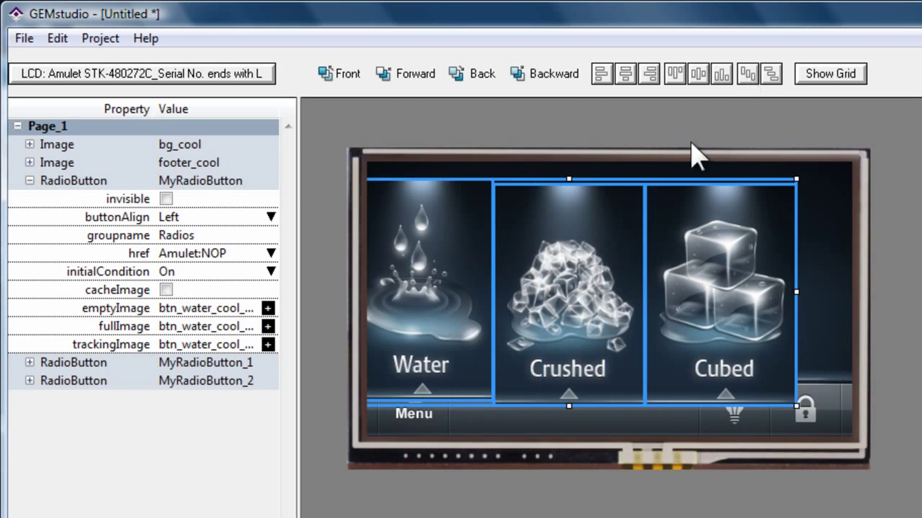
pyautogui.click(673, 76)
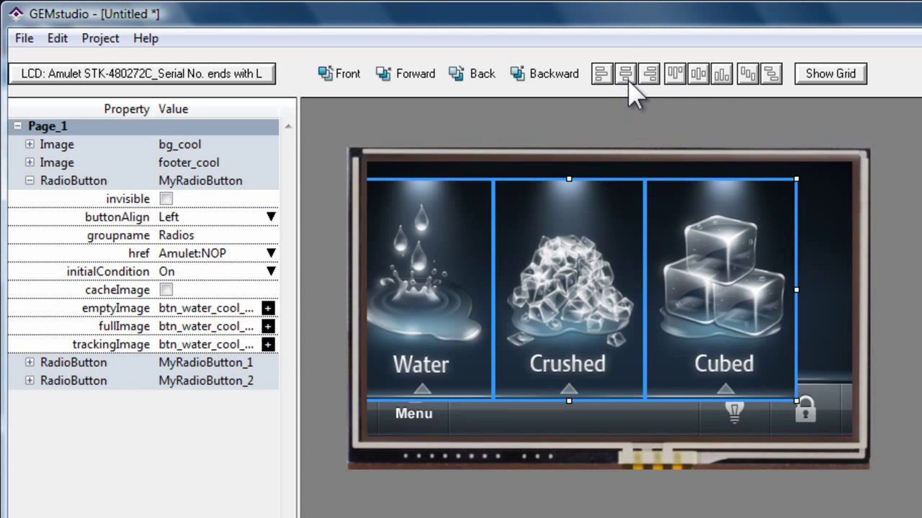
# Center the group of three radio buttons horizontally on the page and align it to the page's top edge.
pyautogui.click(626, 77)
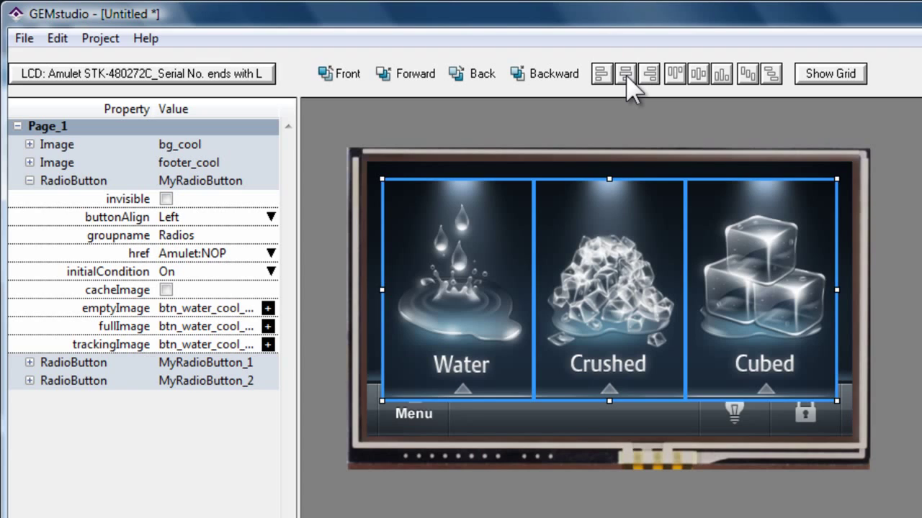
pyautogui.click(674, 75)
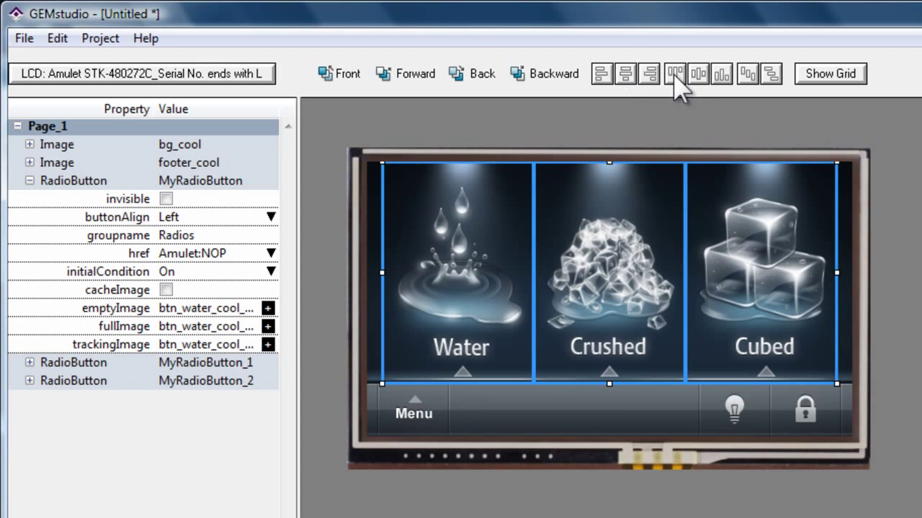
pyautogui.click(849, 229)
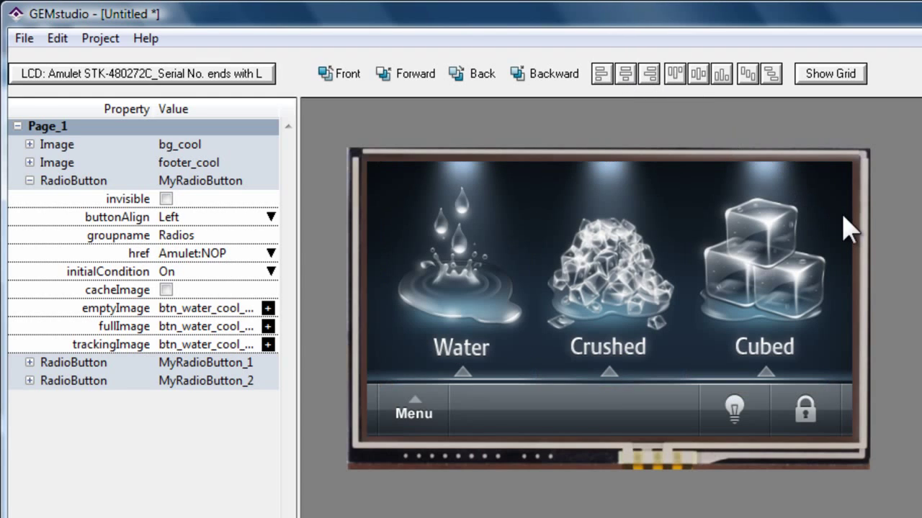
# Set the initialCondition of the Water and Cubed radio buttons to Off.
pyautogui.click(468, 248)
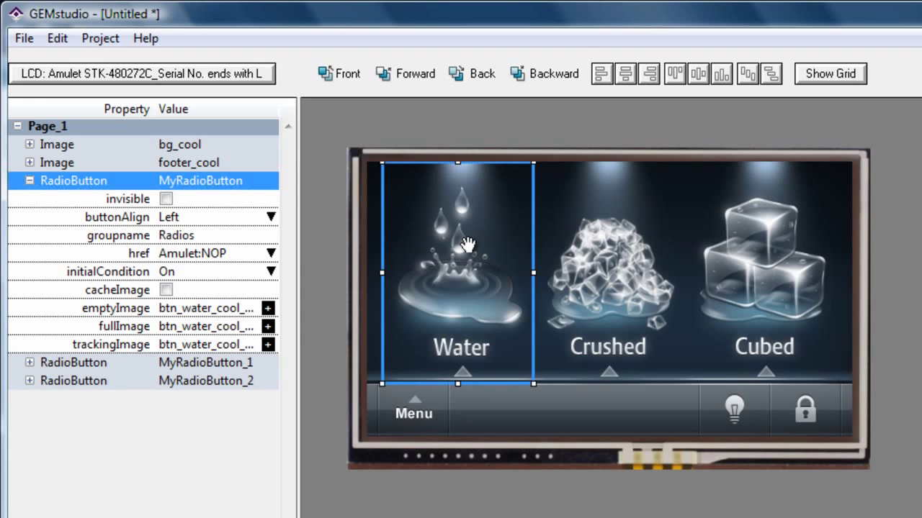
pyautogui.click(186, 280)
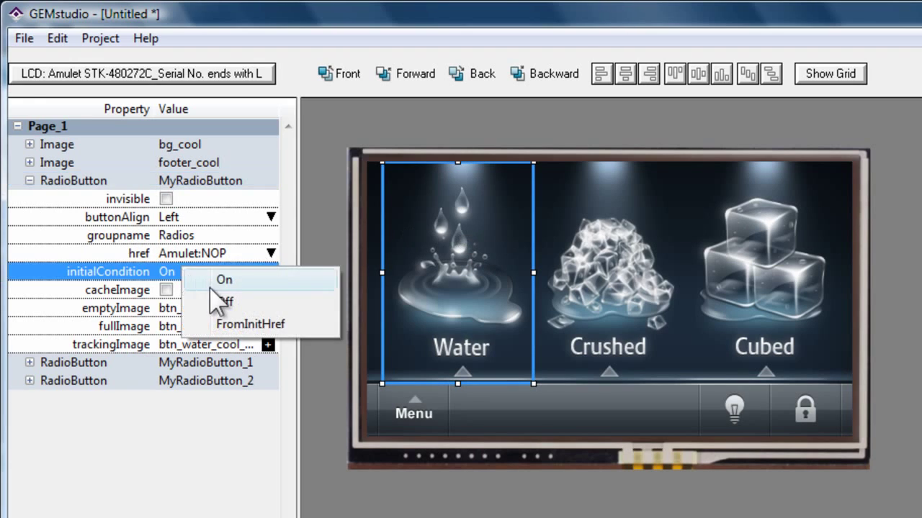
pyautogui.click(224, 277)
pyautogui.click(241, 273)
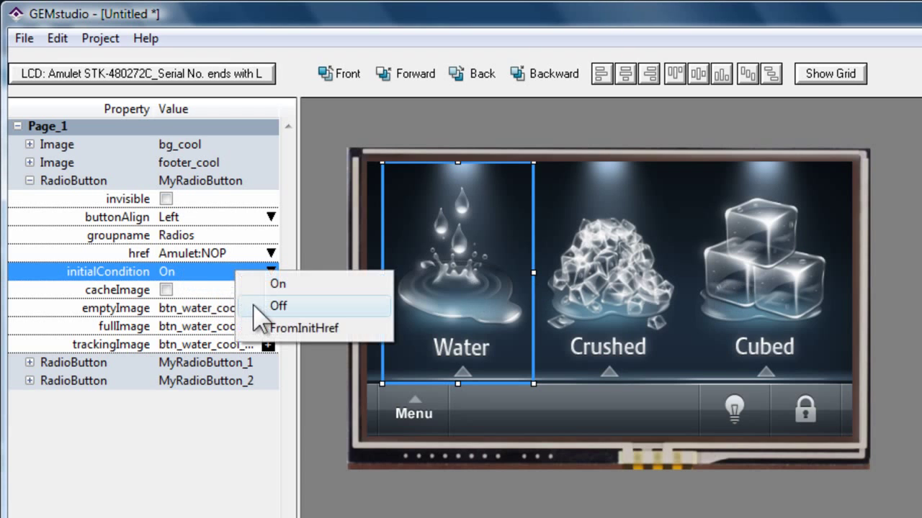
pyautogui.click(256, 304)
pyautogui.click(756, 270)
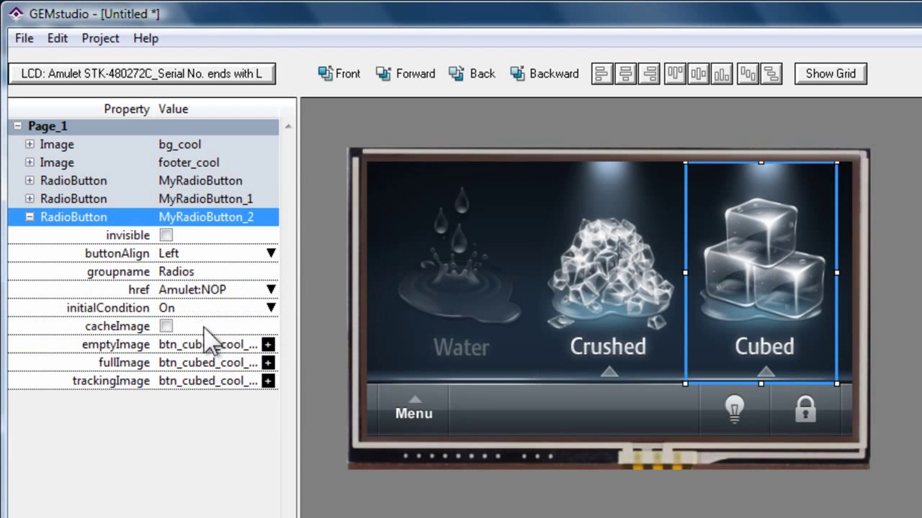
pyautogui.click(271, 307)
pyautogui.click(235, 344)
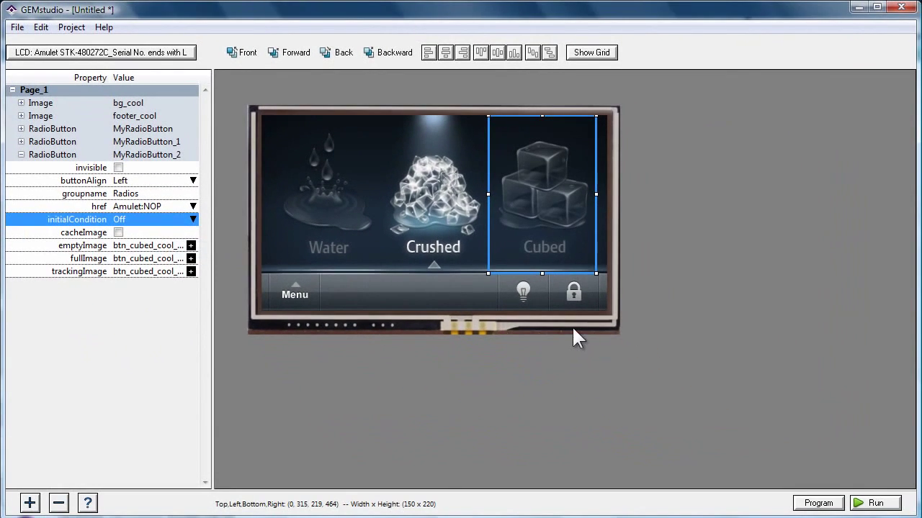
# Run the page in GEM Player, test the radio buttons by selecting Water and sliding over to Cubed, and close the player.
pyautogui.click(573, 330)
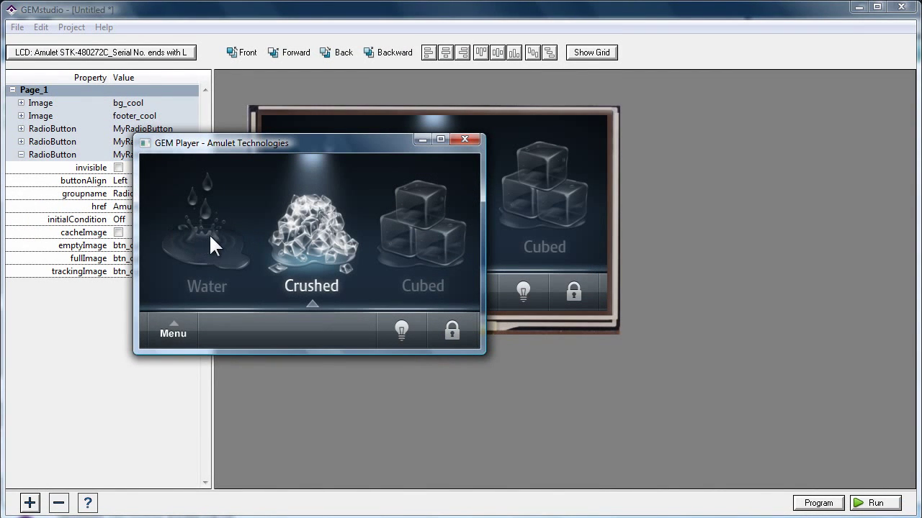
pyautogui.moveTo(268, 140); pyautogui.dragTo(416, 118)
pyautogui.click(347, 201)
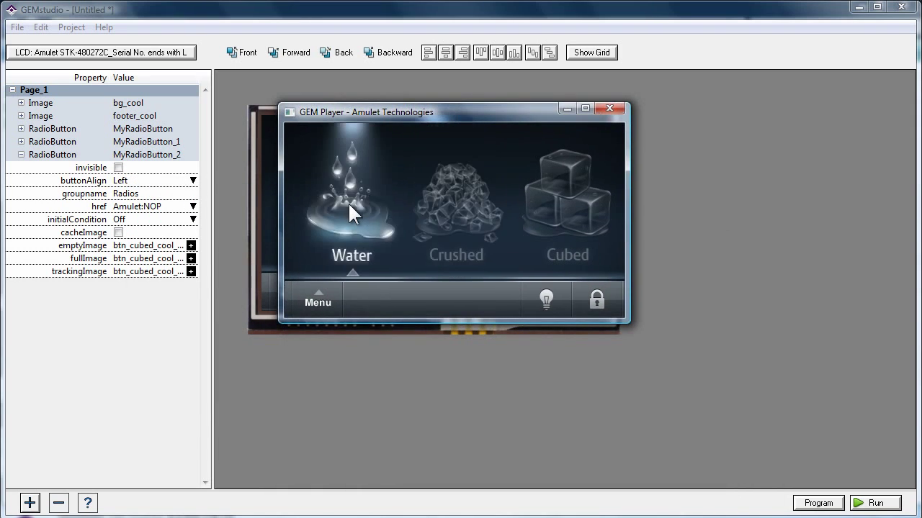
pyautogui.moveTo(348, 202); pyautogui.dragTo(572, 196)
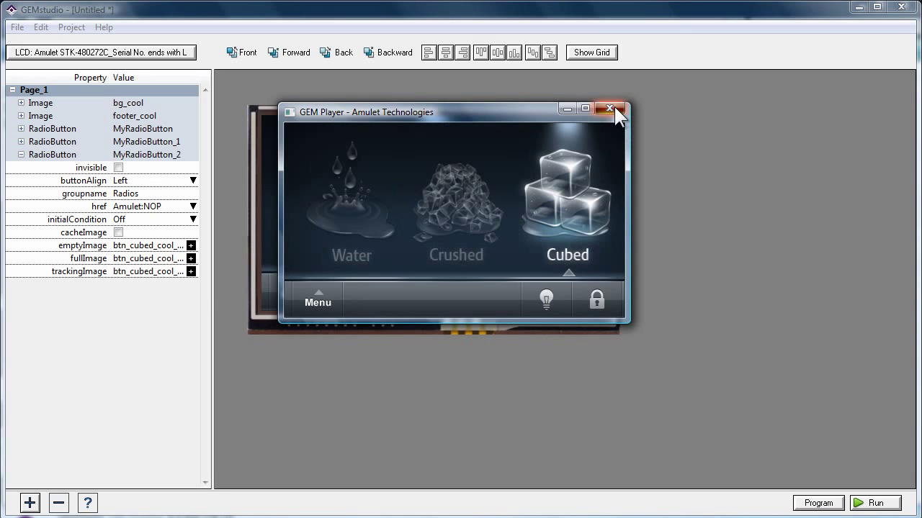
pyautogui.click(610, 108)
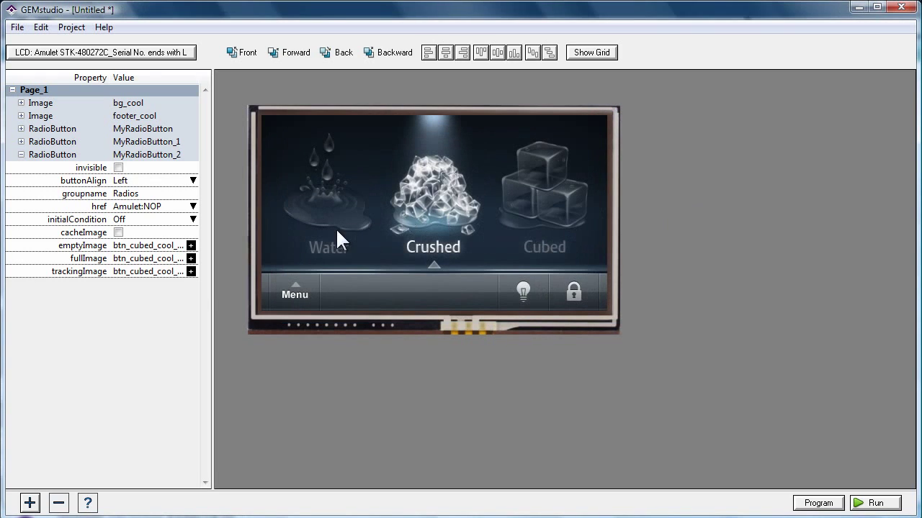
pyautogui.click(576, 209)
pyautogui.click(432, 194)
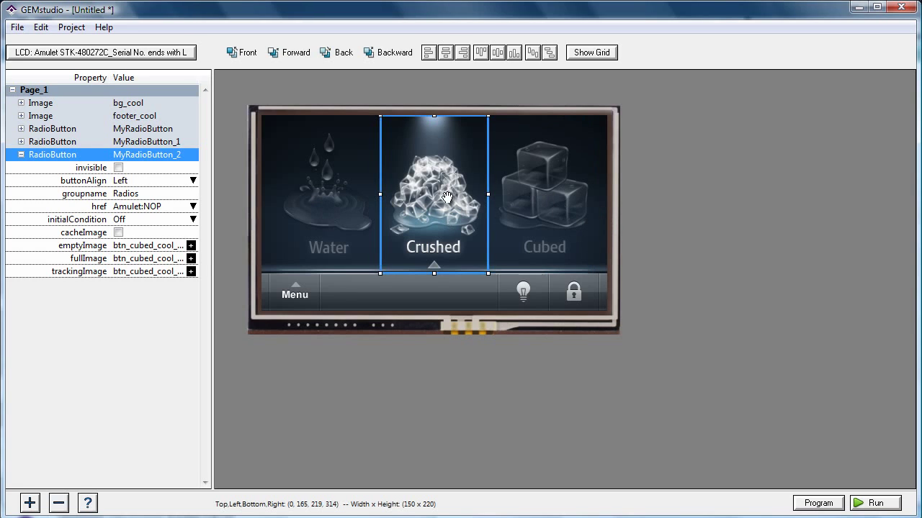
pyautogui.click(332, 193)
pyautogui.click(405, 288)
pyautogui.click(407, 333)
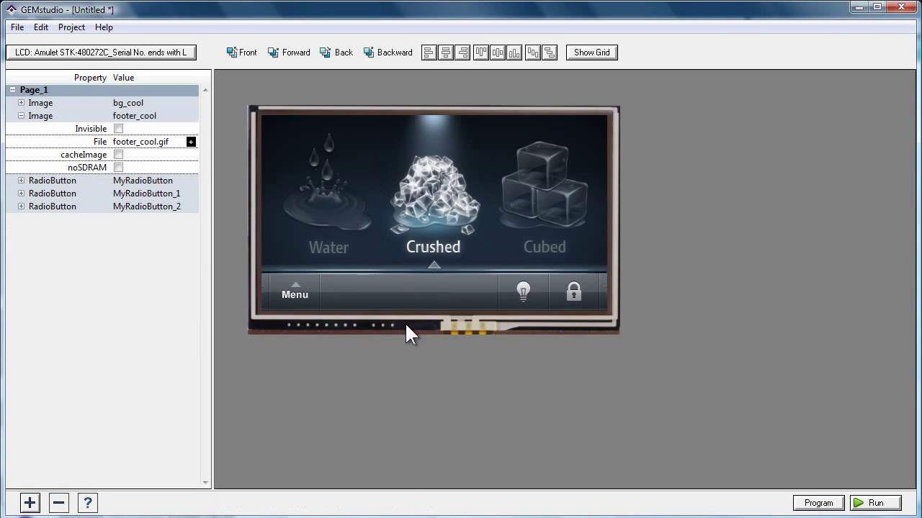
# Add a FunctionButton widget from the widget templates, sized and placed to cover the lock icon in the footer.
pyautogui.click(29, 502)
pyautogui.moveTo(71, 472)
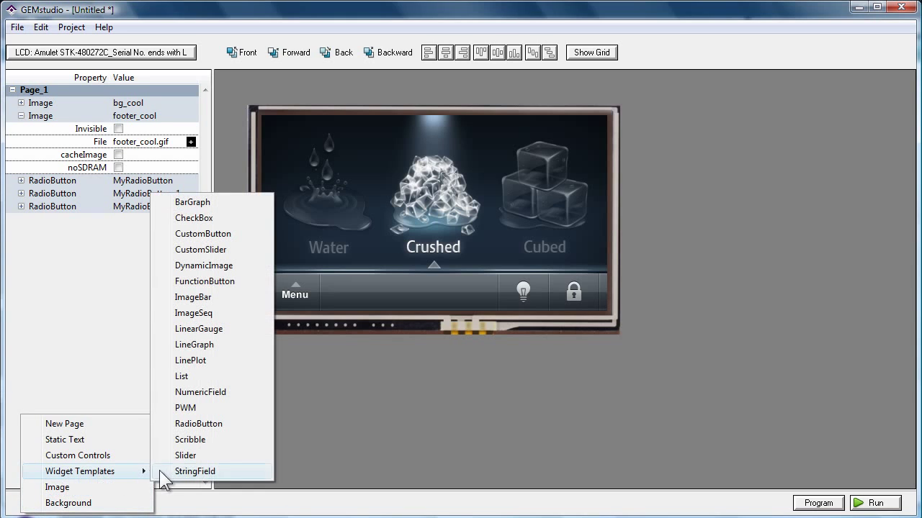
pyautogui.click(199, 281)
pyautogui.moveTo(432, 218); pyautogui.dragTo(598, 309)
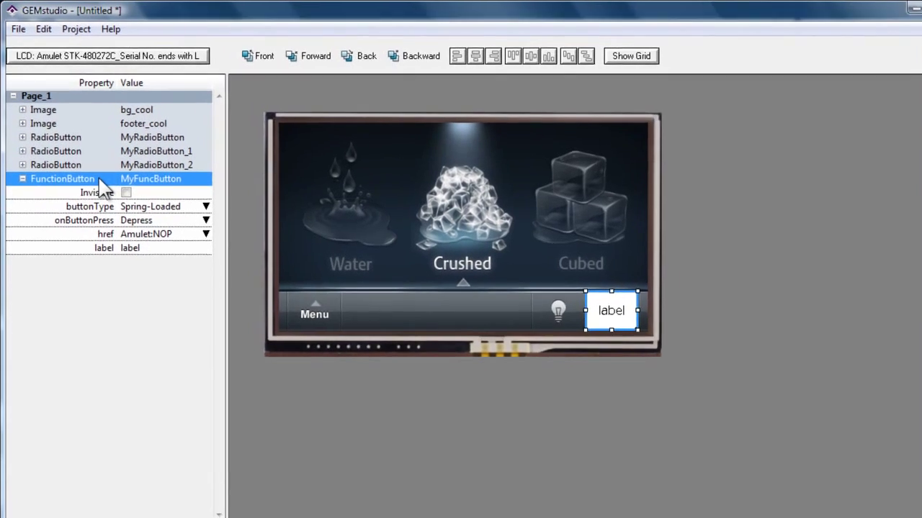
# In the FunctionButton's parameter list, exclude label, include borderColor, fillColor and alphaColor, and save the selection.
pyautogui.rightClick(105, 167)
pyautogui.click(148, 177)
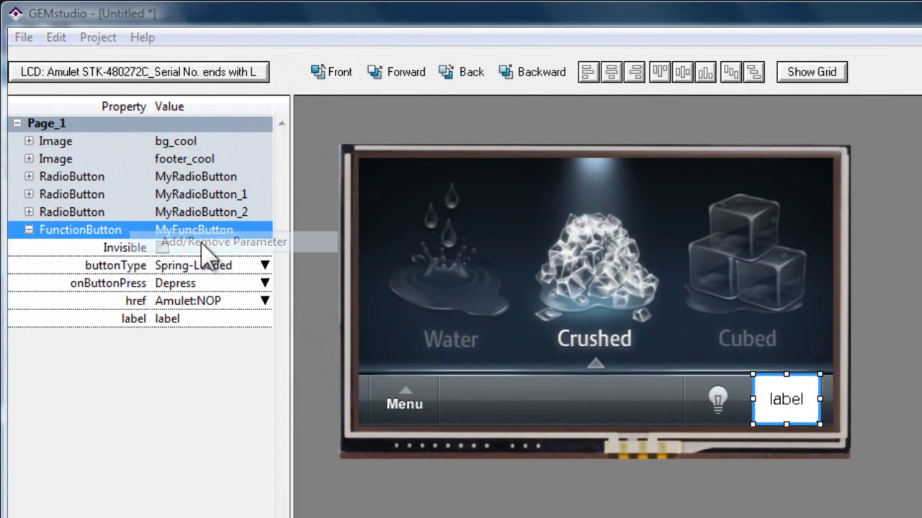
pyautogui.click(679, 240)
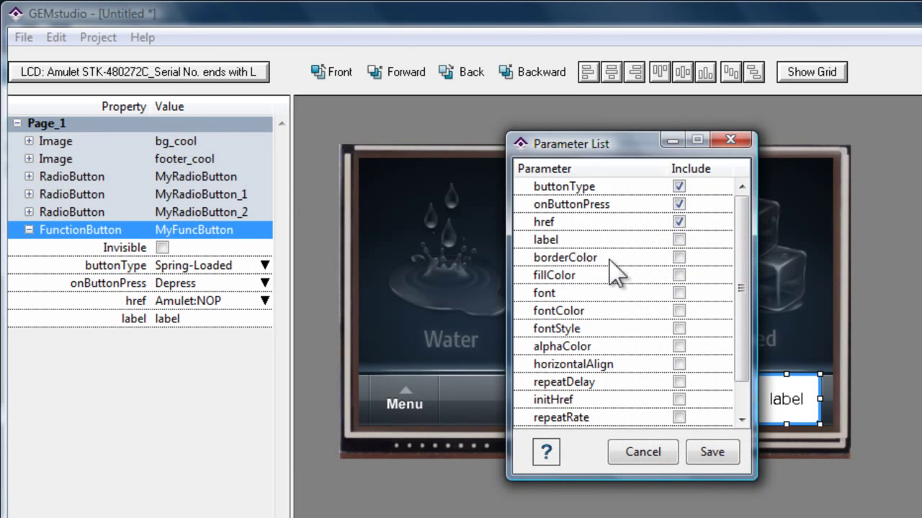
pyautogui.click(678, 258)
pyautogui.click(678, 276)
pyautogui.scroll(-1, 670, 407)
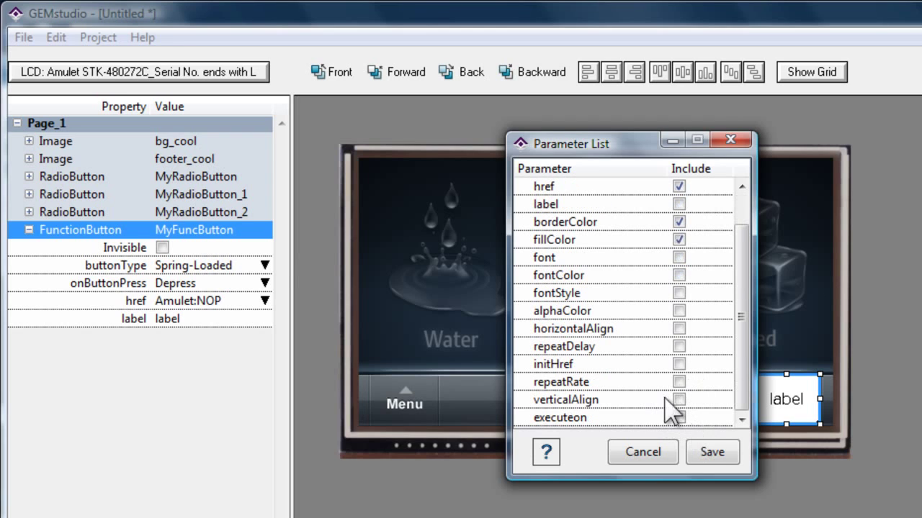
pyautogui.click(702, 451)
# Enter white as the FunctionButton's borderColor and make it fully transparent with #FFFFFF00.
pyautogui.click(232, 322)
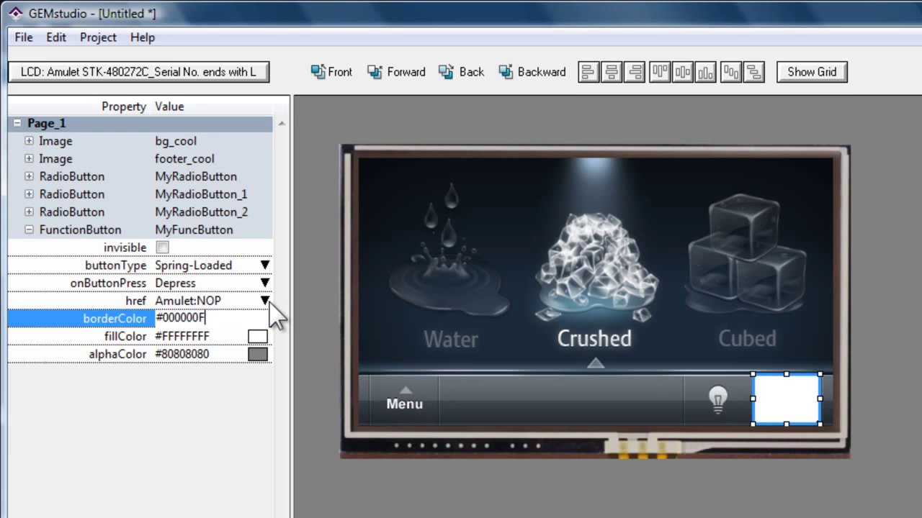
pyautogui.write('white')
pyautogui.press('Return')
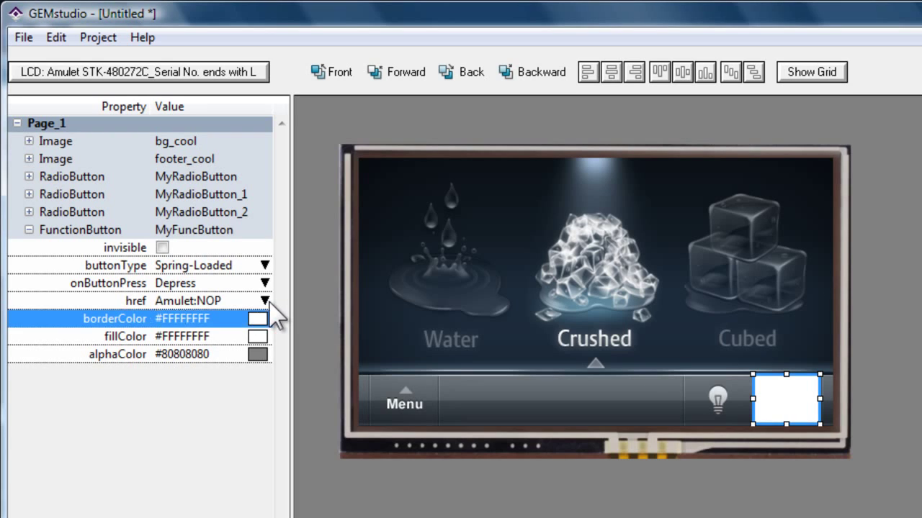
pyautogui.click(225, 321)
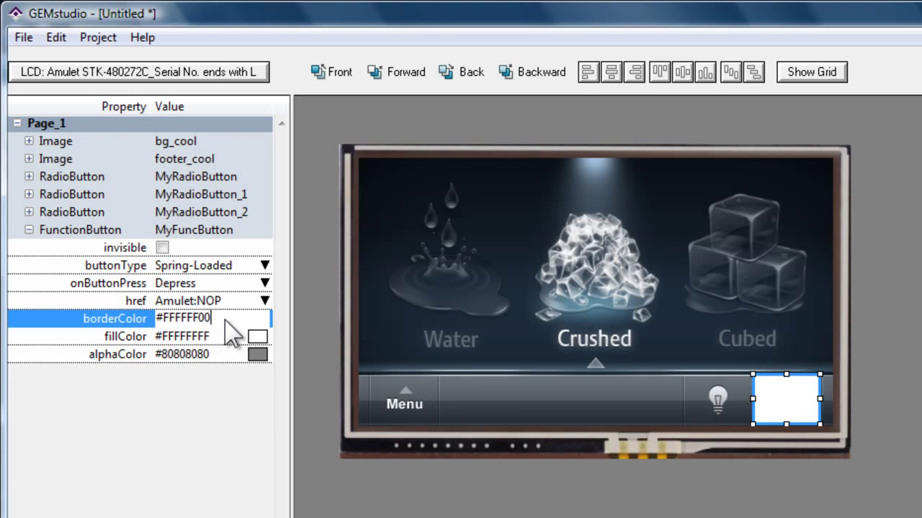
pyautogui.press('Return')
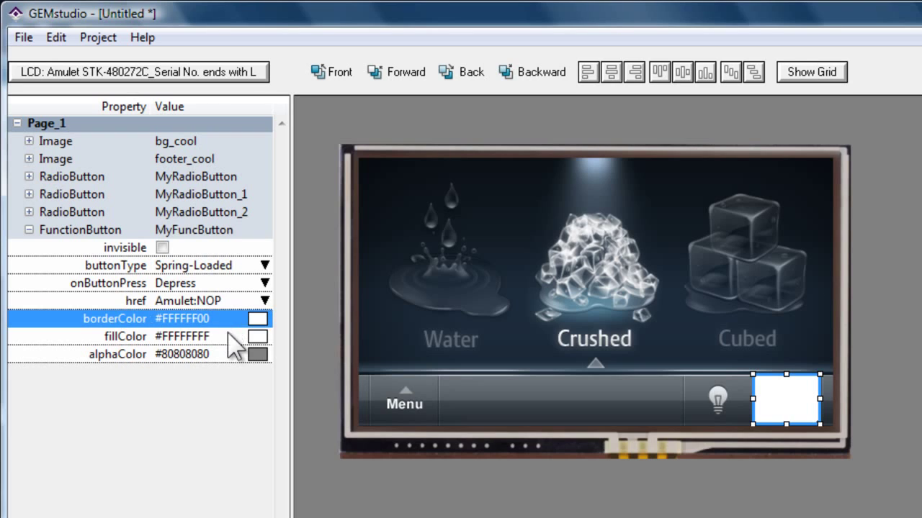
# Set the FunctionButton's fillColor to the transparent white #FFFFFF00 and check the lock icon with the button deselected and selected.
pyautogui.click(229, 339)
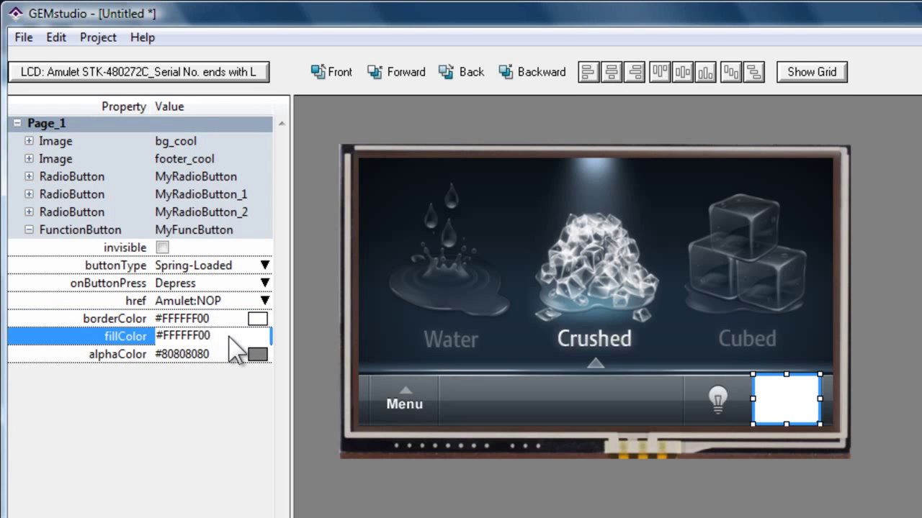
pyautogui.write('00')
pyautogui.press('Return')
pyautogui.click(695, 454)
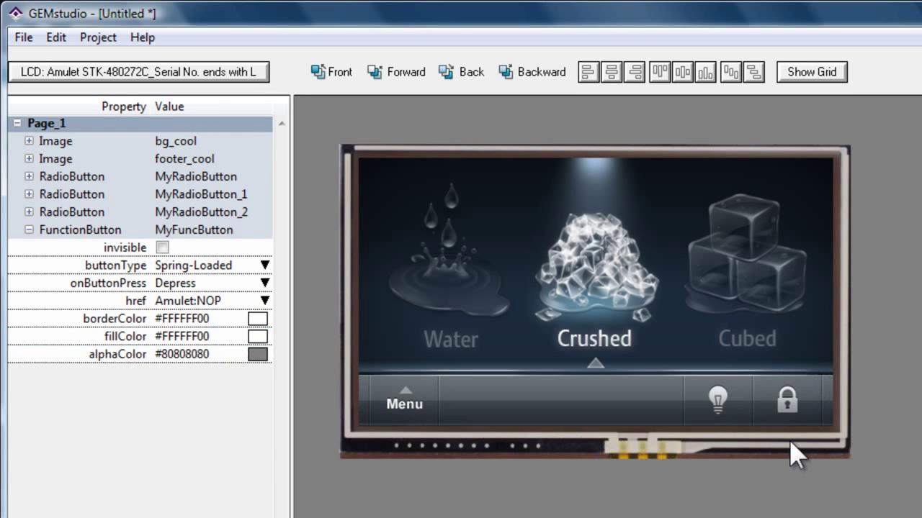
pyautogui.click(790, 398)
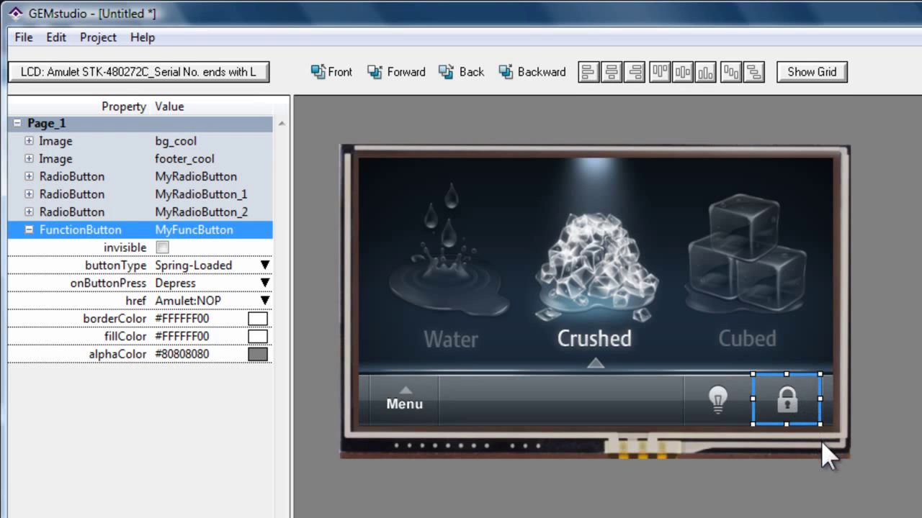
pyautogui.click(823, 455)
# Set the alphaColor of the FunctionButton over the lock icon to half-transparent white, #FFFFFF80.
pyautogui.click(788, 399)
pyautogui.click(232, 355)
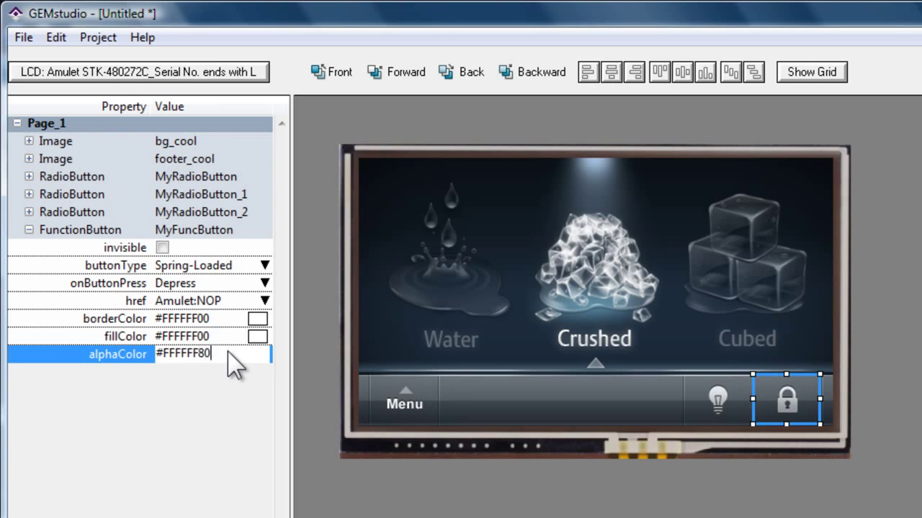
pyautogui.press('Return')
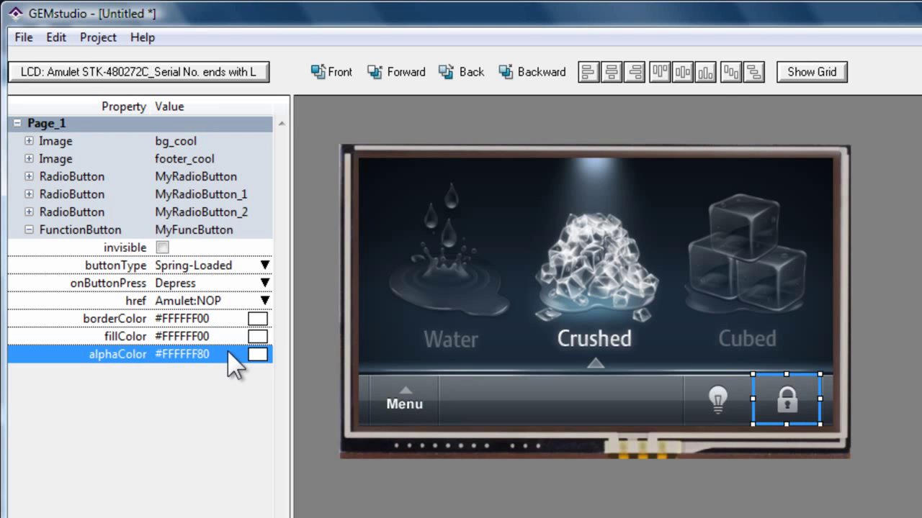
pyautogui.click(788, 447)
pyautogui.moveTo(762, 386); pyautogui.dragTo(785, 396)
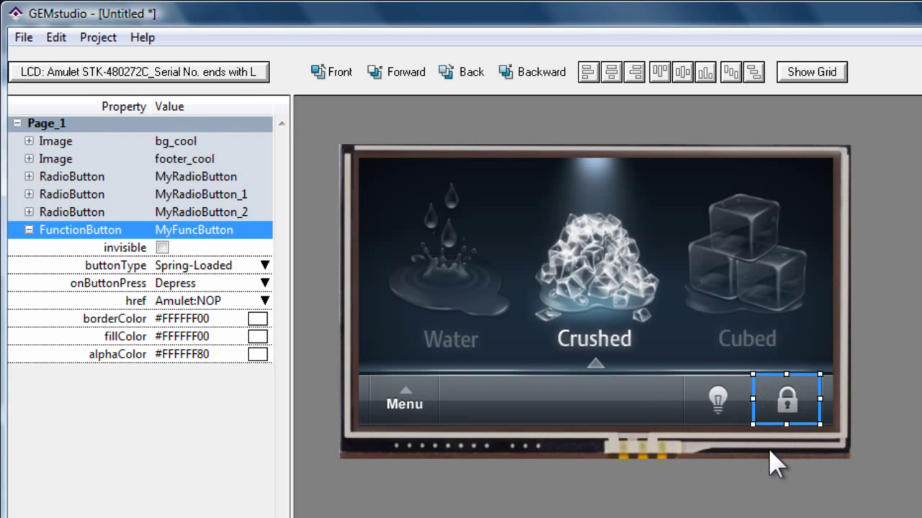
# Set the FunctionButton's onButtonPress behaviour to Alpha.
pyautogui.click(128, 359)
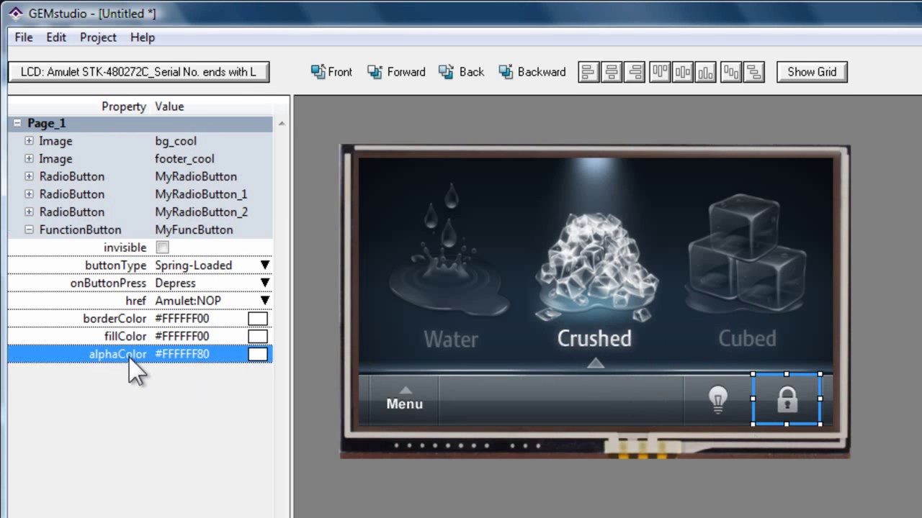
pyautogui.click(184, 284)
pyautogui.click(221, 302)
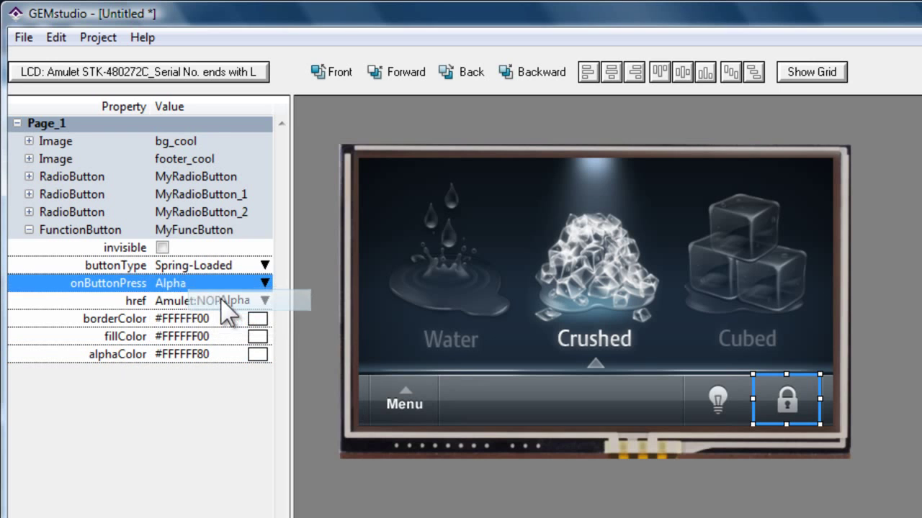
# Run the page in GEM Player, test the lock button by pressing it, and close the player.
pyautogui.press('F5')
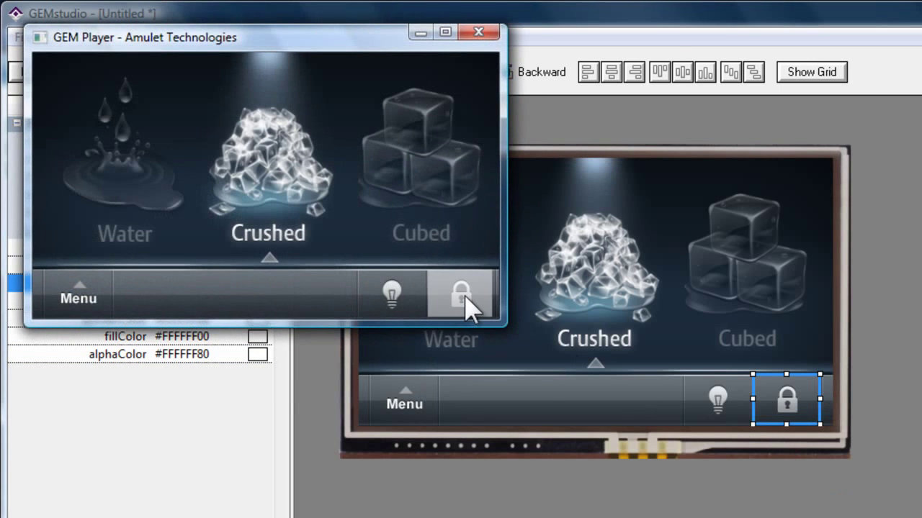
pyautogui.click(462, 295)
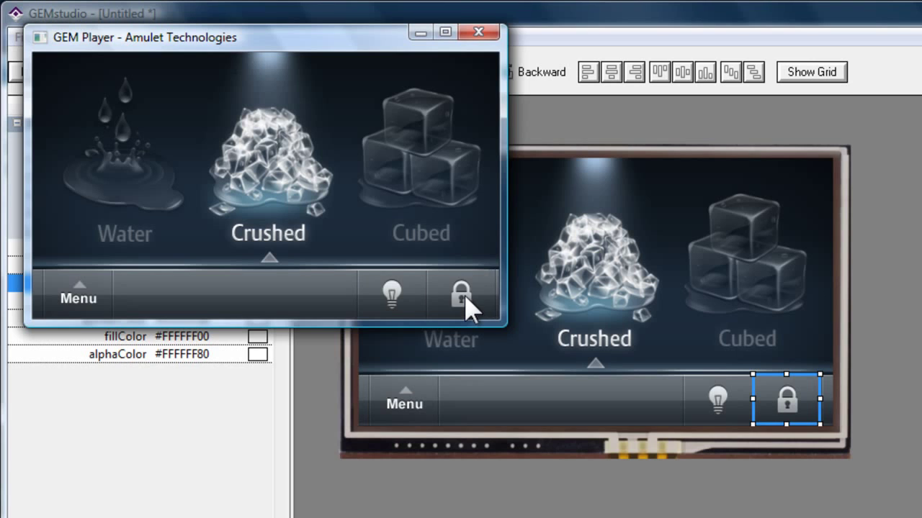
pyautogui.click(463, 296)
pyautogui.click(478, 32)
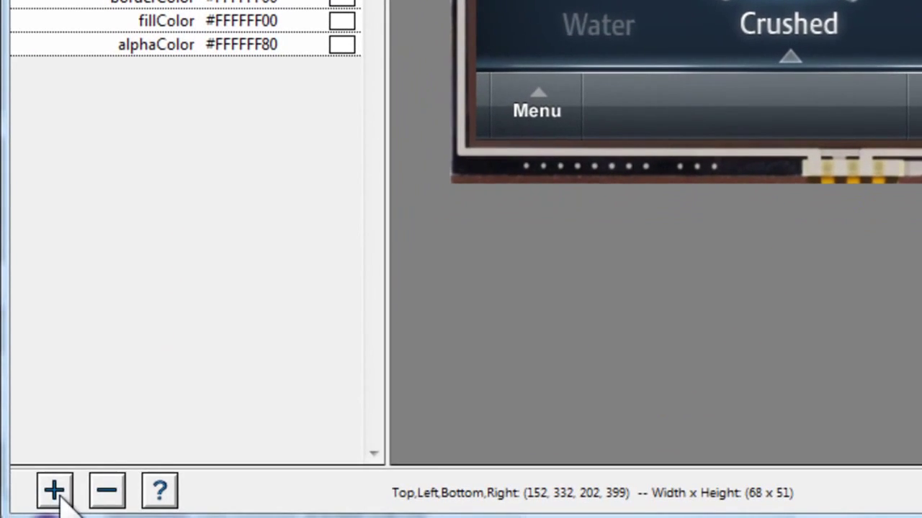
# Add a new page named Page_2 with the Clear Screen With Background Color transition and background #FFFFFF.
pyautogui.click(54, 491)
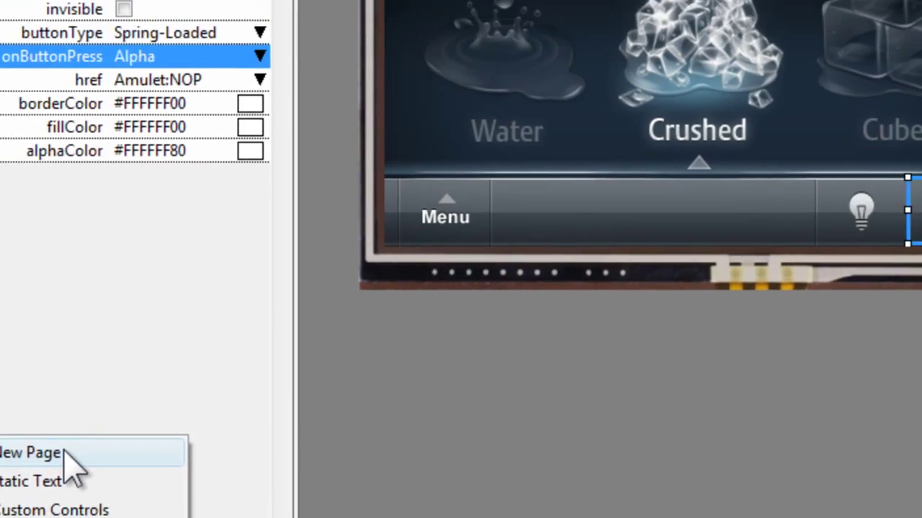
pyautogui.click(132, 349)
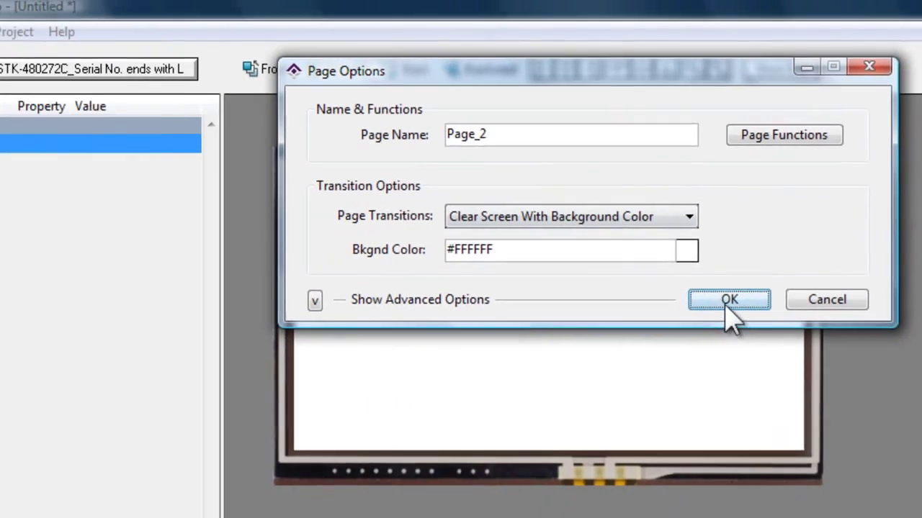
pyautogui.click(676, 348)
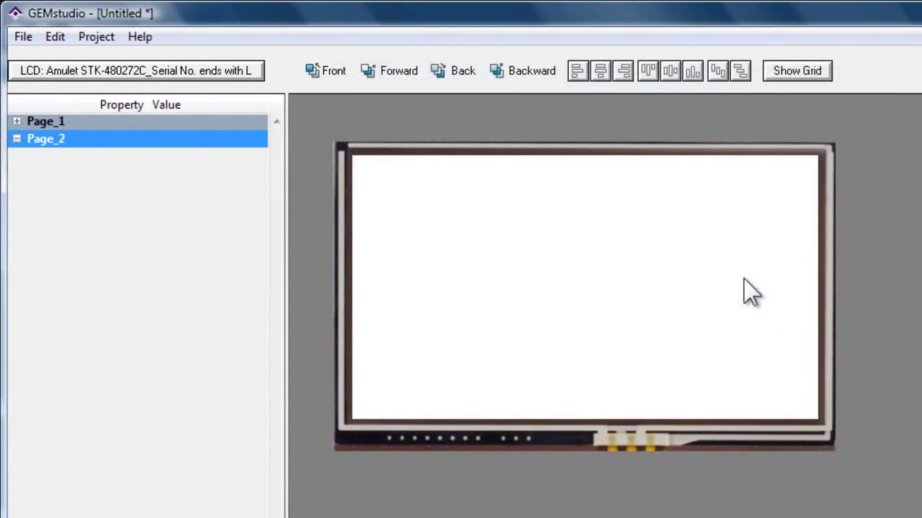
# Copy the bg_cool background image from Page_1 to Page_2, placed so that it fills the whole page.
pyautogui.click(138, 124)
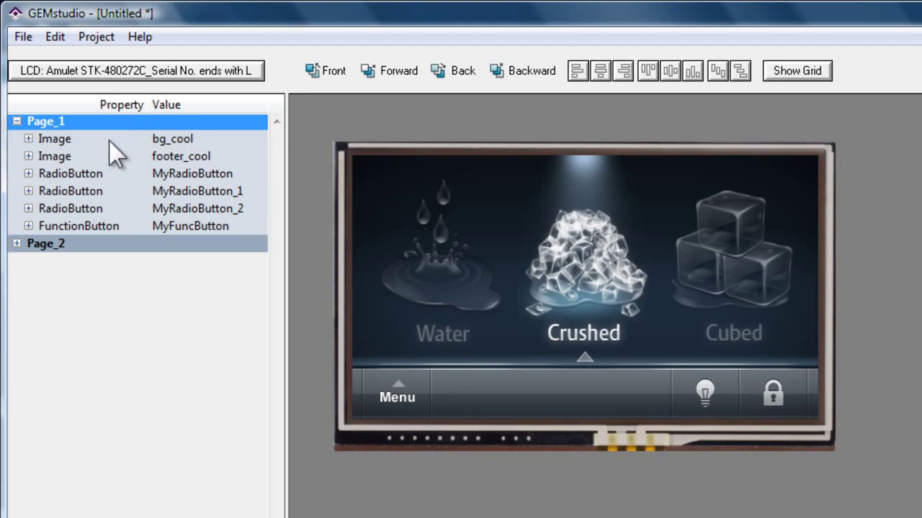
pyautogui.click(81, 139)
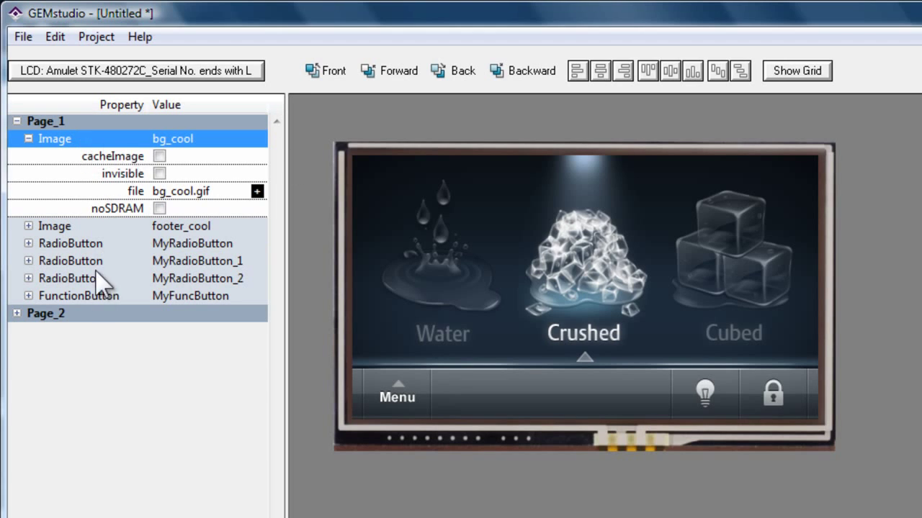
pyautogui.click(98, 313)
pyautogui.hotkey('ctrl', 'v')
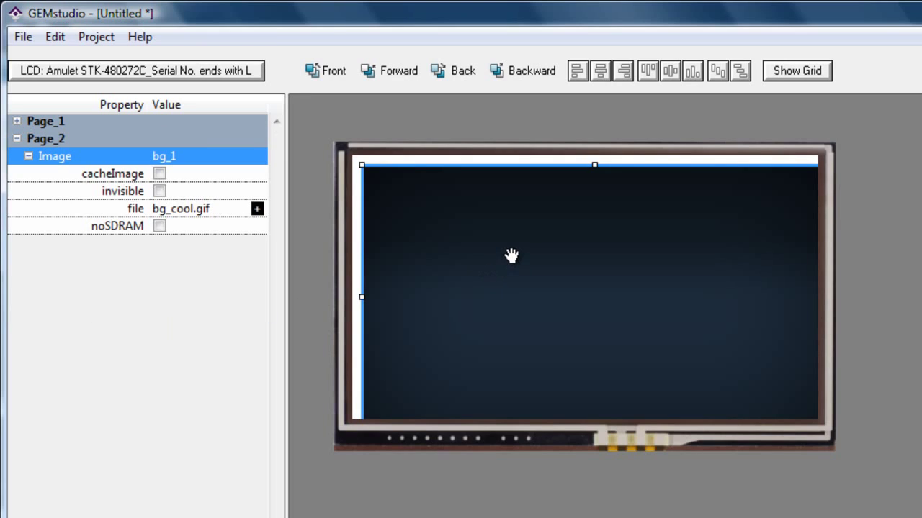
pyautogui.rightClick(511, 256)
pyautogui.click(560, 372)
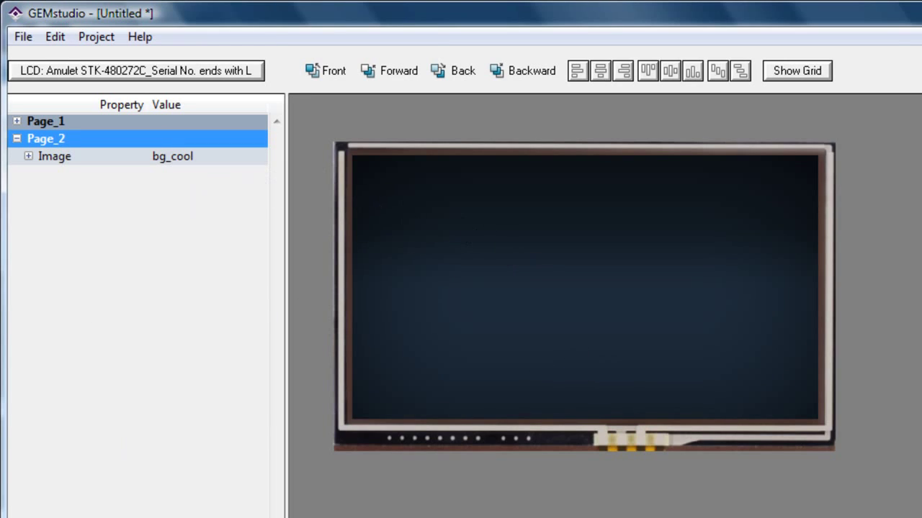
# Copy the footer_cool image from Page_1 to Page_2 and align it with the page's lower edge on the grid.
pyautogui.click(84, 121)
pyautogui.click(100, 154)
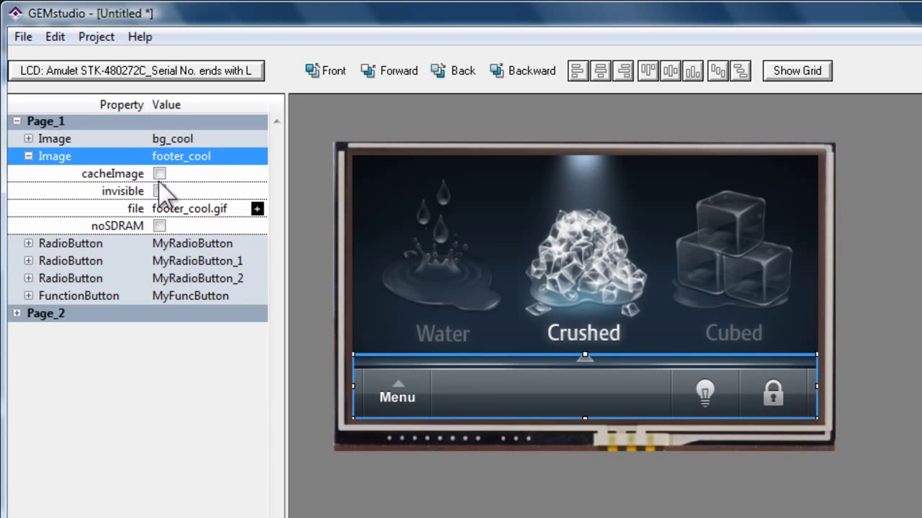
pyautogui.click(83, 315)
pyautogui.hotkey('ctrl', 'v')
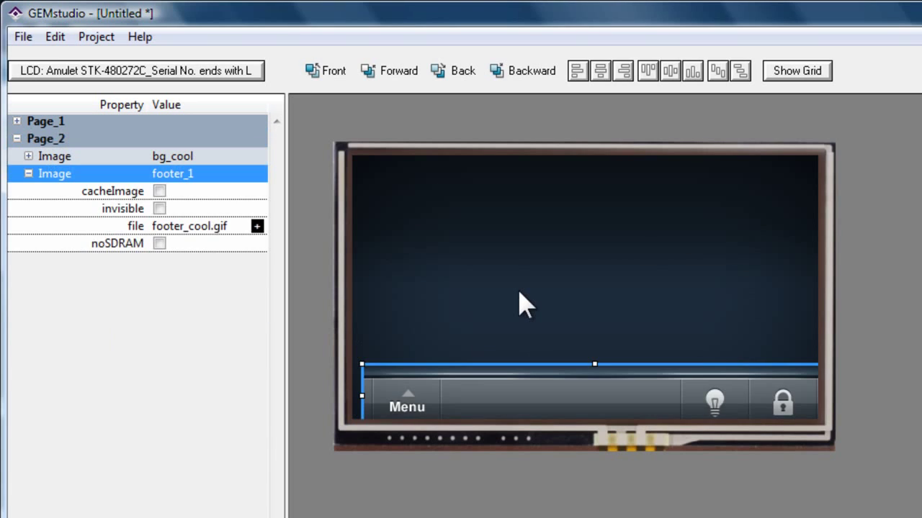
pyautogui.hotkey('ctrl', 'g')
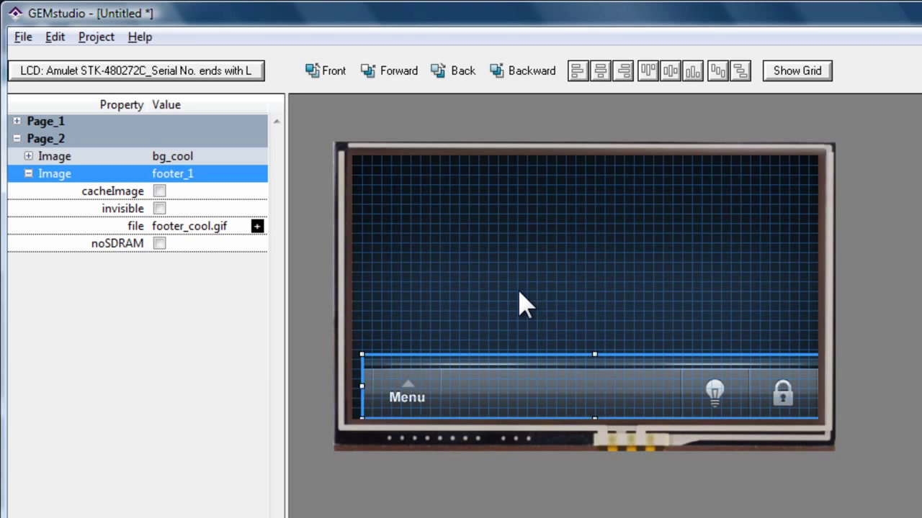
pyautogui.hotkey('ctrl', 'g')
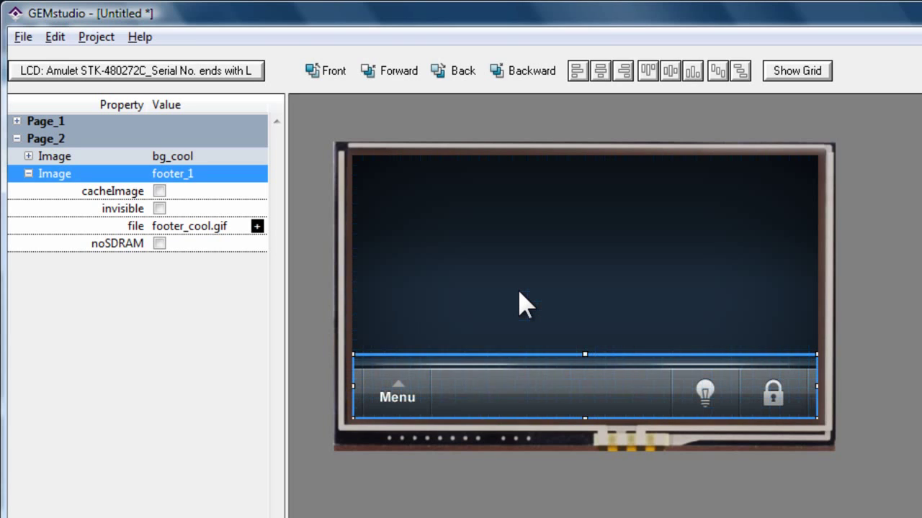
# Try out grid movement by nudging the Page_2 footer image up, down and sideways in grid steps.
pyautogui.hotkey('ctrl', 'g')
pyautogui.press('Up')
pyautogui.press('Up')
pyautogui.press('Up')
pyautogui.press('Up')
pyautogui.press('Down')
pyautogui.press('Down')
pyautogui.press('Down')
pyautogui.press('Down')
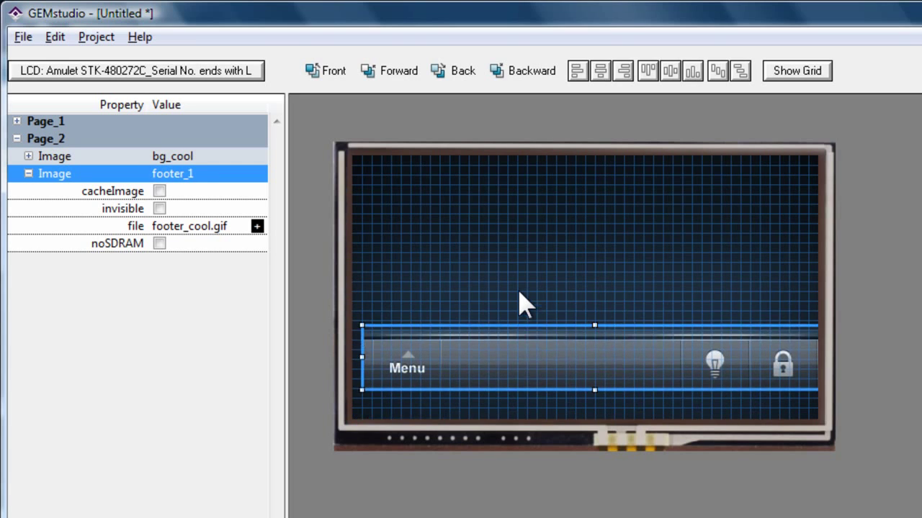
pyautogui.press('Left')
pyautogui.press('Right')
pyautogui.press('Right')
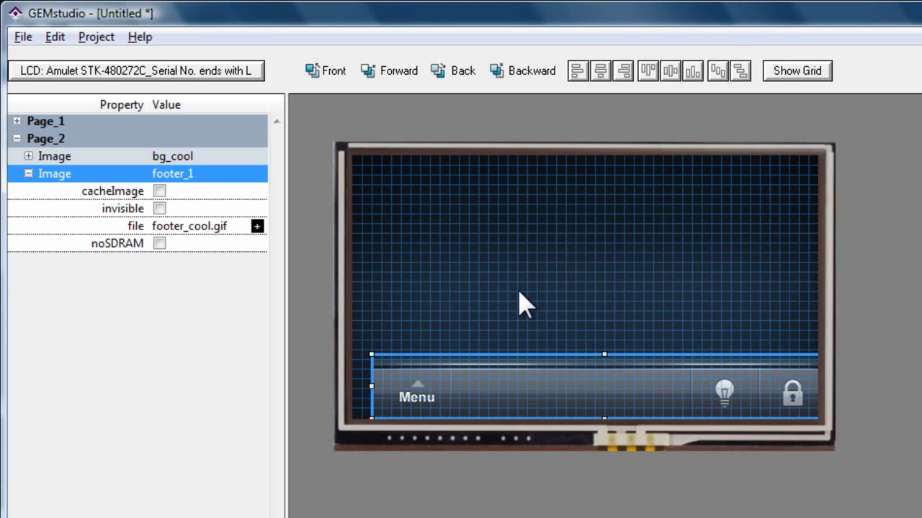
pyautogui.press('Left')
pyautogui.press('Left')
pyautogui.press('Right')
pyautogui.press('Up')
pyautogui.press('Up')
pyautogui.press('Down')
pyautogui.press('Down')
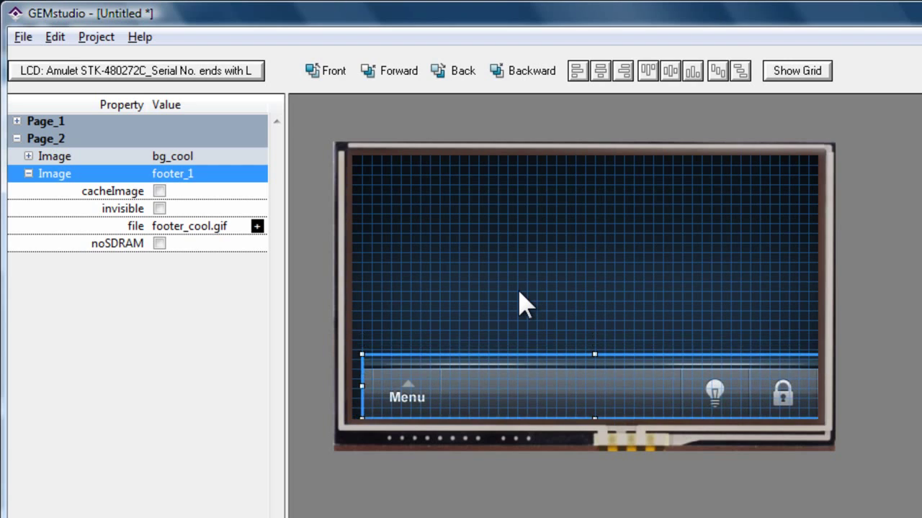
pyautogui.press('Up')
pyautogui.press('Up')
pyautogui.press('Down')
pyautogui.press('Down')
pyautogui.press('Down')
pyautogui.press('Down')
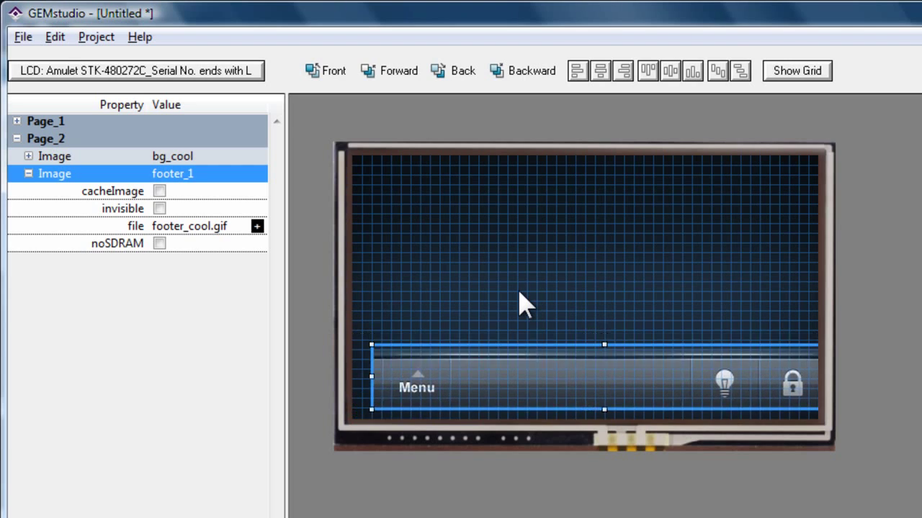
pyautogui.press('Up')
pyautogui.press('Up')
pyautogui.press('Up')
pyautogui.press('Up')
pyautogui.press('Up')
pyautogui.press('Up')
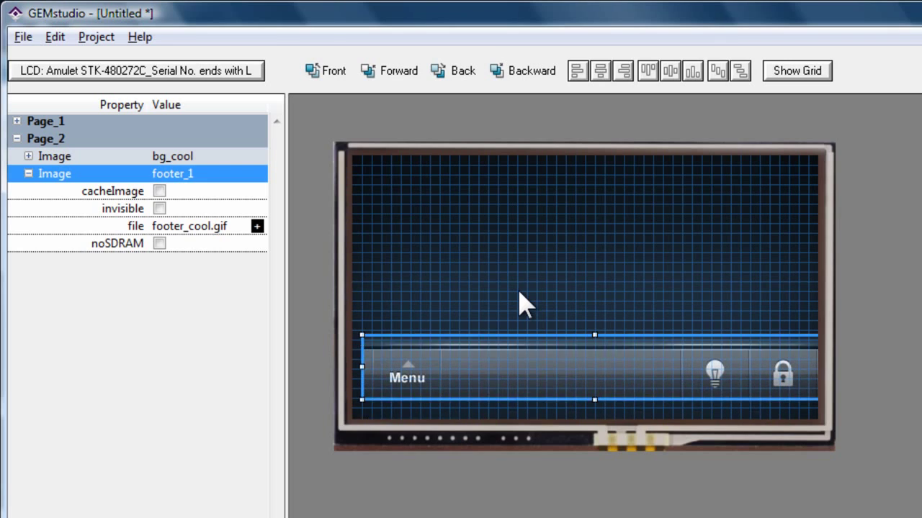
# Copy the footer image on Page_2 and paste four duplicates of it.
pyautogui.click(514, 302)
pyautogui.click(516, 346)
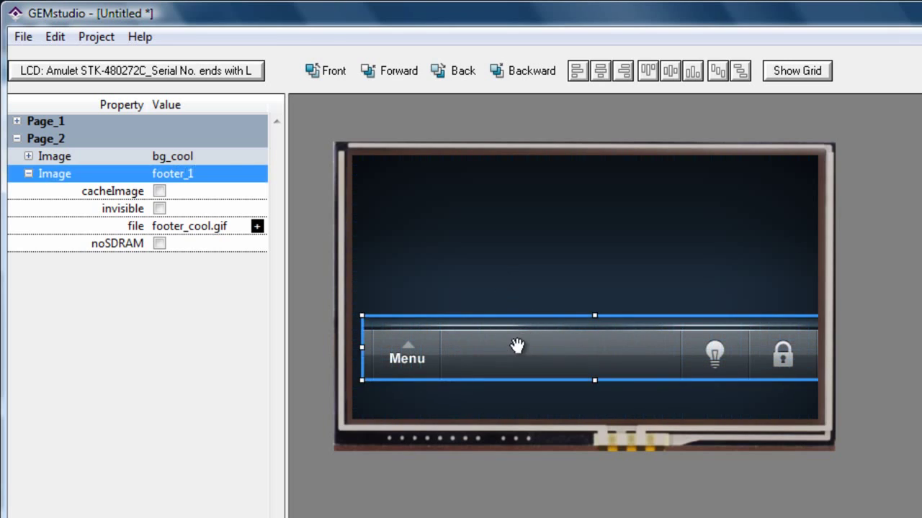
pyautogui.hotkey('ctrl', 'c')
pyautogui.hotkey('ctrl', 'v')
pyautogui.hotkey('ctrl', 'v')
pyautogui.hotkey('ctrl', 'v')
pyautogui.hotkey('ctrl', 'v')
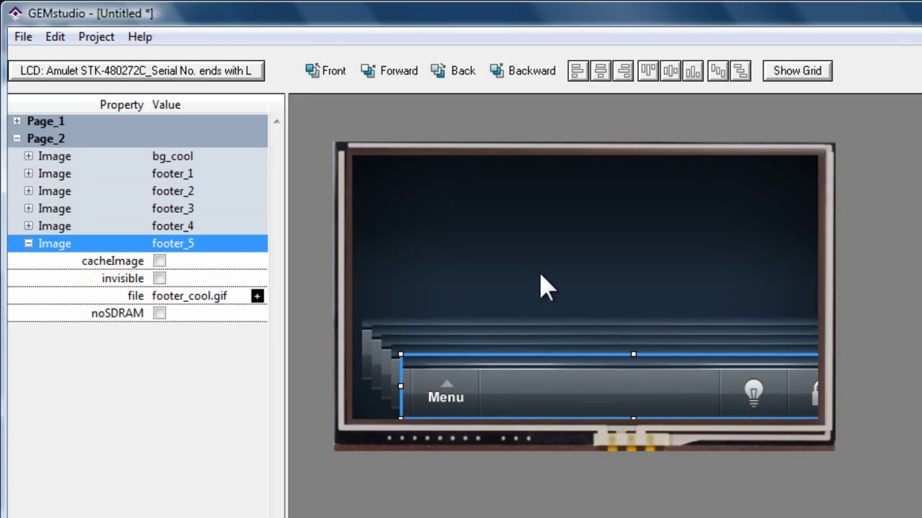
# Try moving the newest footer duplicate around the page in grid steps.
pyautogui.press('Left')
pyautogui.press('Up')
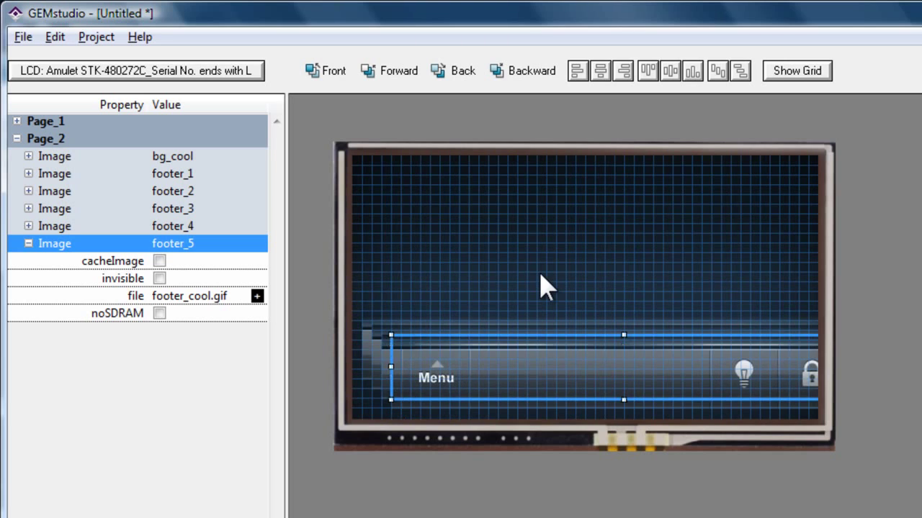
pyautogui.press('Left')
pyautogui.press('Up')
pyautogui.press('Left')
pyautogui.press('Up')
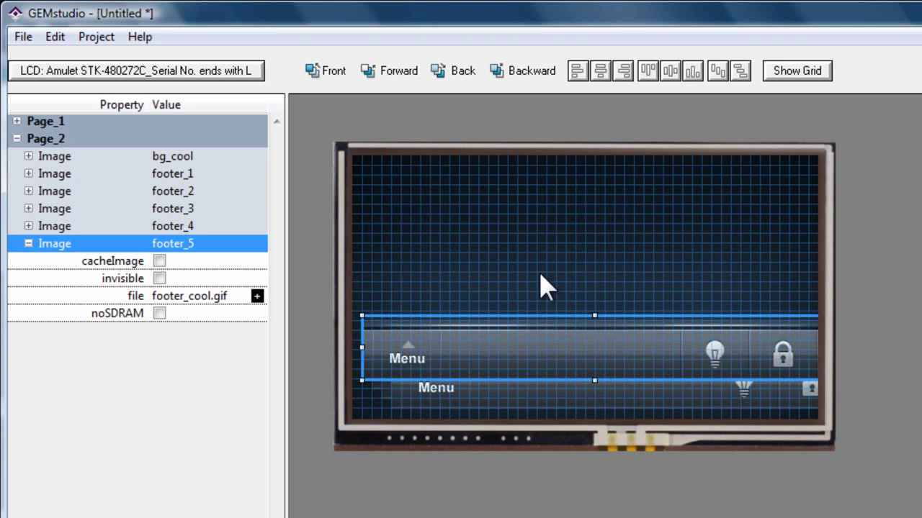
pyautogui.press('Left')
pyautogui.press('Right')
pyautogui.press('Down')
pyautogui.press('Right')
pyautogui.press('Right')
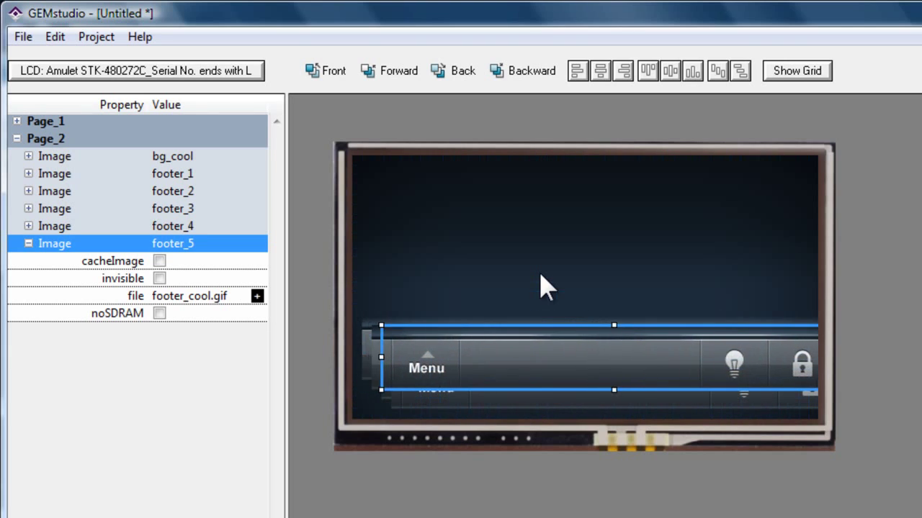
# Undo the moves of the footer duplicate and all four pasted footer copies.
pyautogui.hotkey('ctrl', 'z')
pyautogui.hotkey('ctrl', 'z')
pyautogui.hotkey('ctrl', 'z')
pyautogui.hotkey('ctrl', 'z')
pyautogui.hotkey('ctrl', 'z')
pyautogui.hotkey('ctrl', 'z')
pyautogui.hotkey('ctrl', 'z')
pyautogui.hotkey('ctrl', 'z')
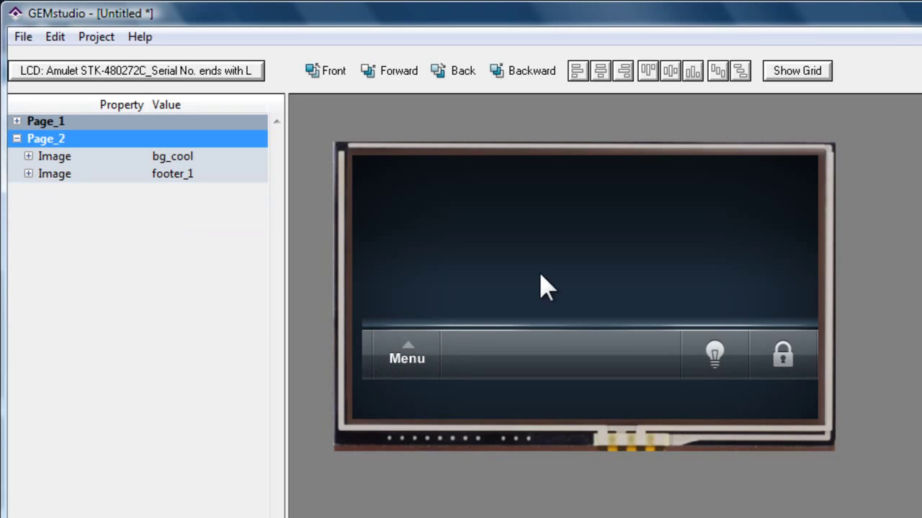
# Move the remaining footer image back flush with the lower edge of Page_2.
pyautogui.click(488, 319)
pyautogui.press('Down')
pyautogui.press('Down')
pyautogui.press('Down')
pyautogui.press('Down')
pyautogui.press('Down')
pyautogui.press('Down')
pyautogui.press('Down')
pyautogui.press('Down')
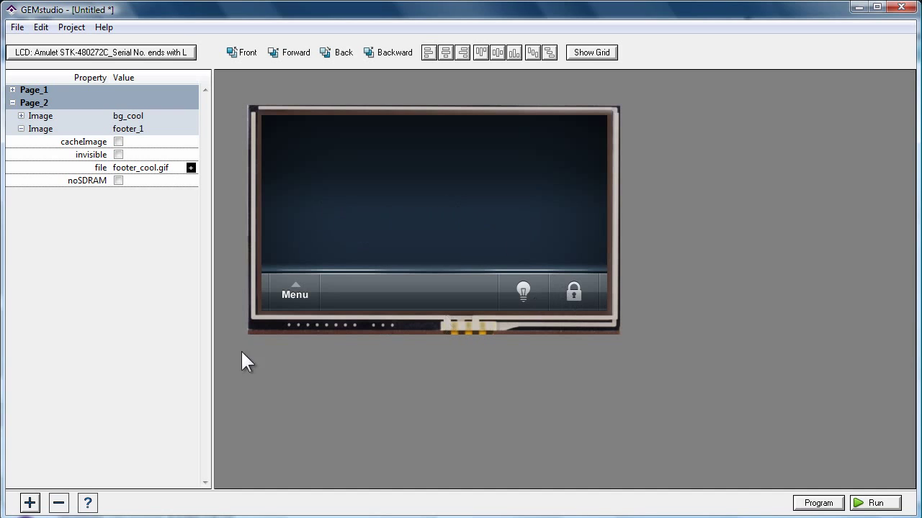
# Add the img_locked image from the FridgeDemo folder to Page_2.
pyautogui.click(29, 509)
pyautogui.click(61, 488)
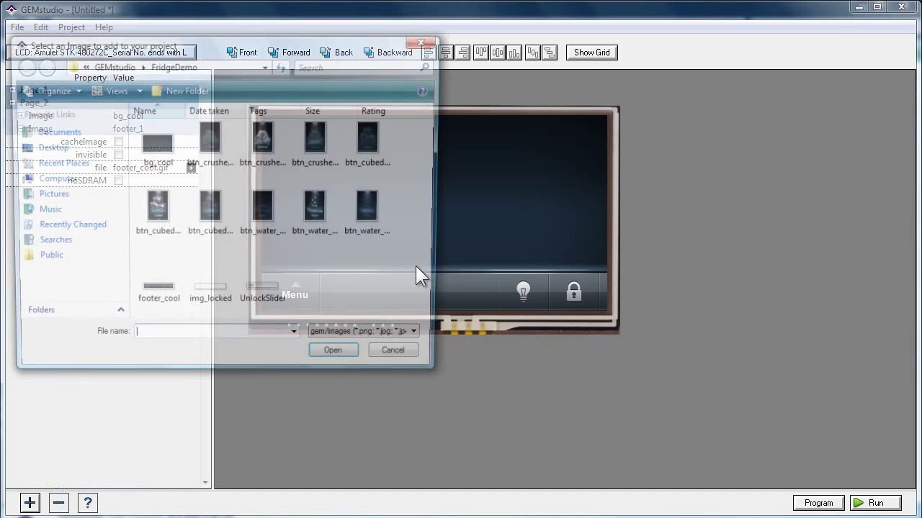
pyautogui.doubleClick(209, 293)
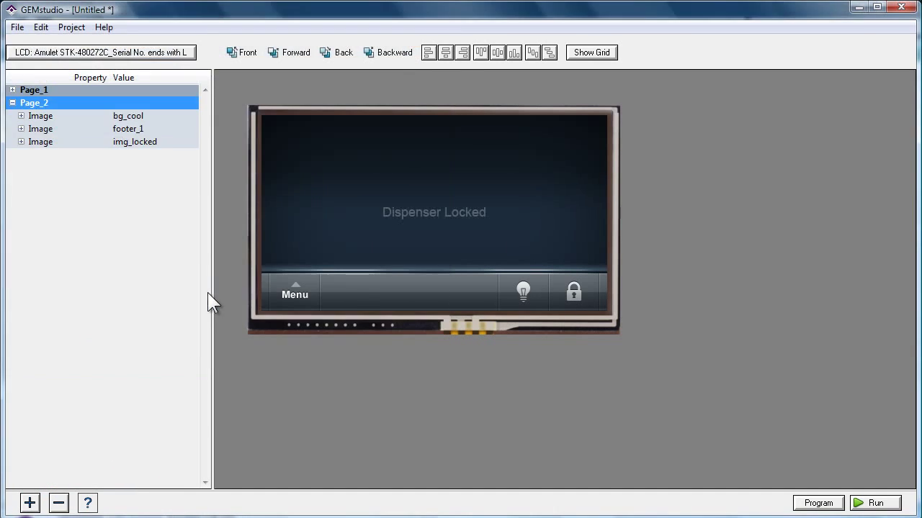
# Move the Dispenser Locked image straight up in grid steps until its top position is 48.
pyautogui.click(432, 216)
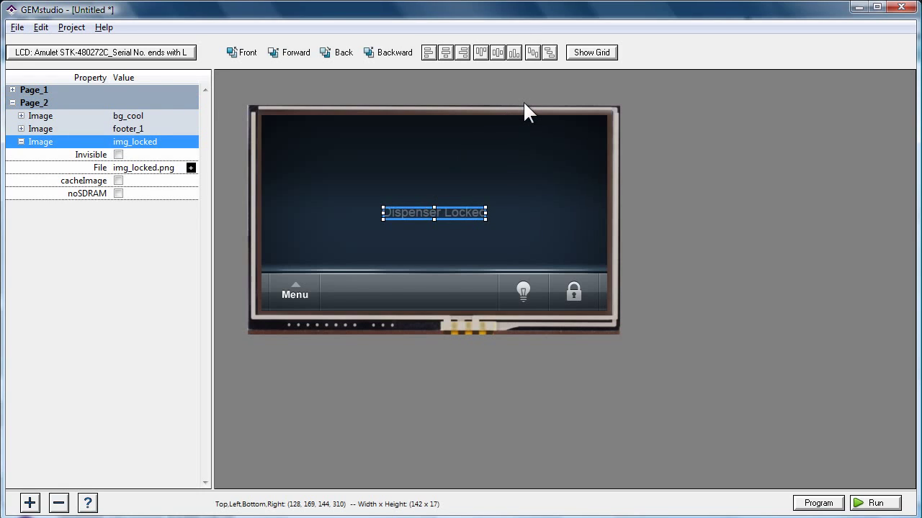
pyautogui.press('Up')
pyautogui.press('Up')
pyautogui.press('Up')
pyautogui.press('Up')
pyautogui.press('Up')
pyautogui.press('Up')
pyautogui.press('Up')
pyautogui.press('Up')
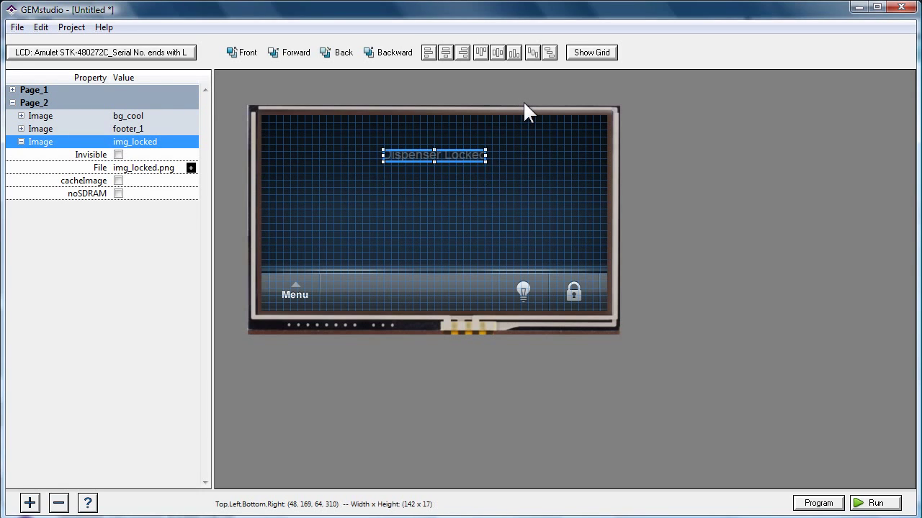
pyautogui.click(523, 101)
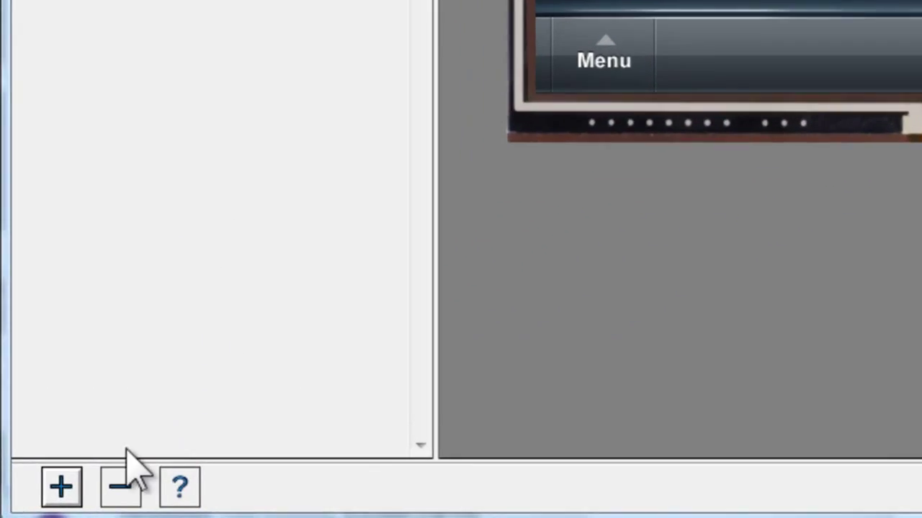
# Add a custom control to Page_2 from the UnlockSlider PNG file.
pyautogui.click(31, 502)
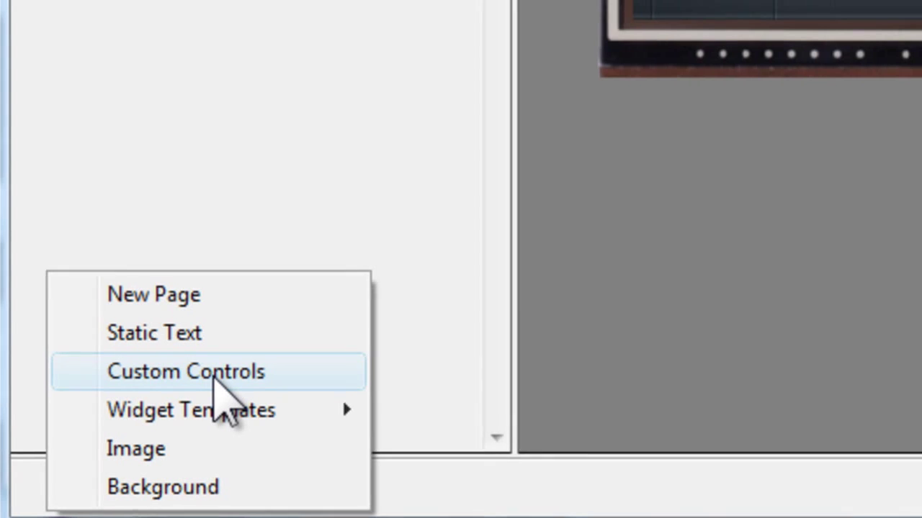
pyautogui.click(238, 367)
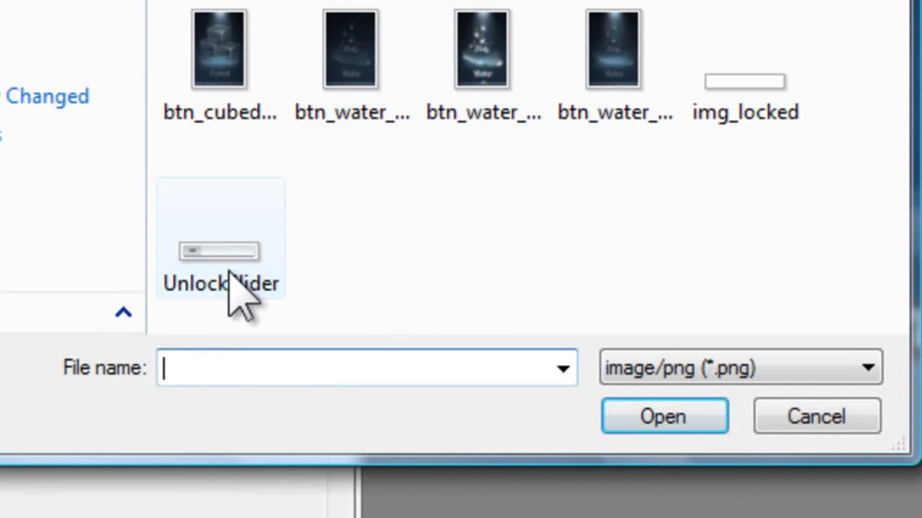
pyautogui.click(229, 272)
pyautogui.click(663, 416)
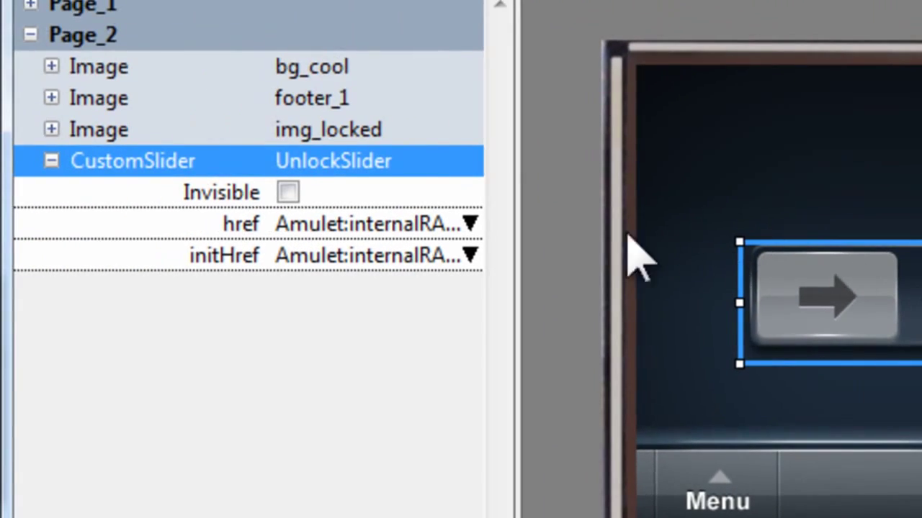
# Examine the UnlockSlider's name, its href and initHref properties, and the slider itself on the page.
pyautogui.click(360, 165)
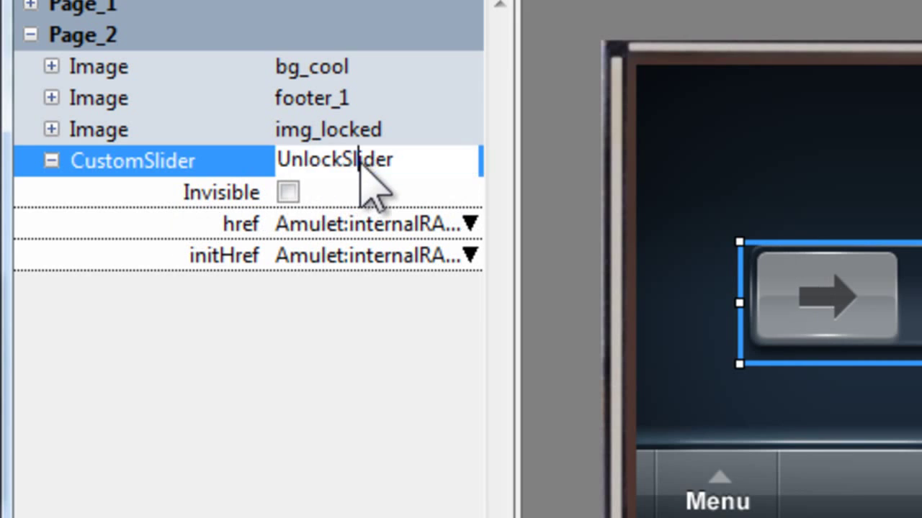
pyautogui.press('End')
pyautogui.click(181, 227)
pyautogui.click(182, 254)
pyautogui.click(181, 227)
pyautogui.click(184, 253)
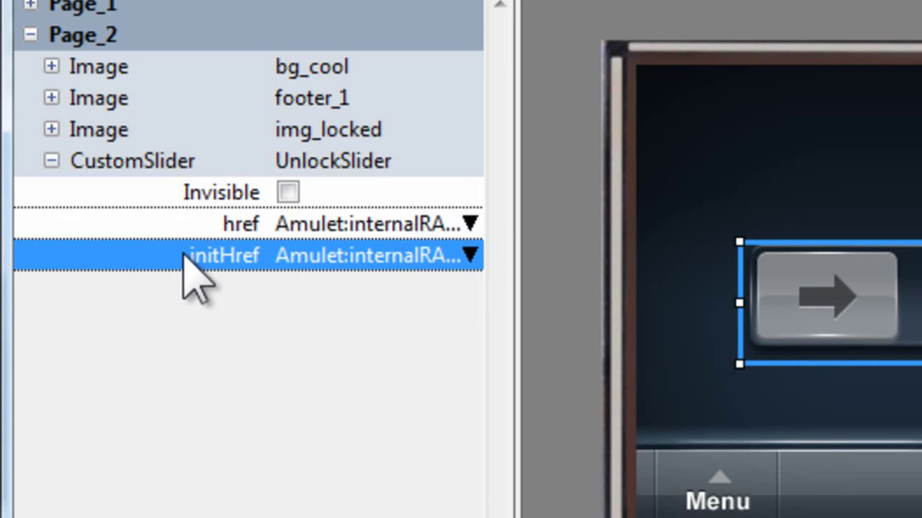
pyautogui.click(181, 227)
pyautogui.click(181, 256)
pyautogui.click(186, 229)
pyautogui.click(183, 255)
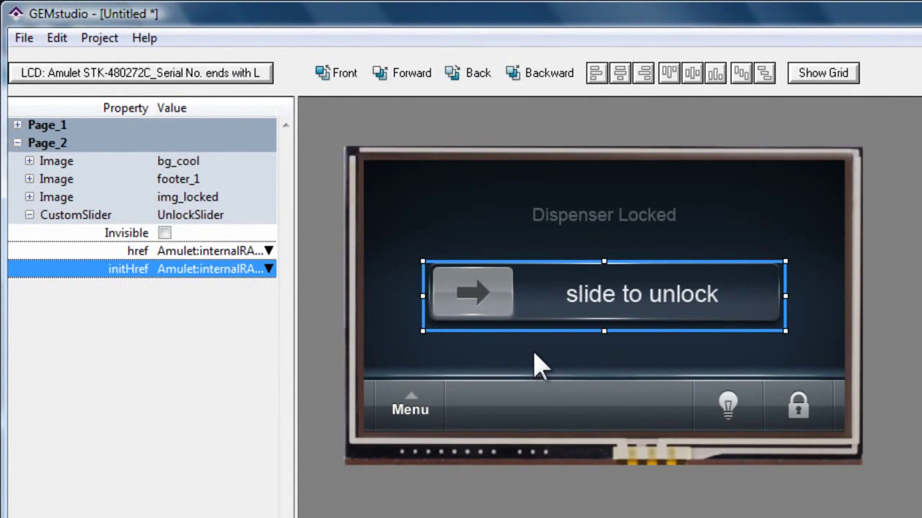
pyautogui.click(580, 344)
pyautogui.click(582, 304)
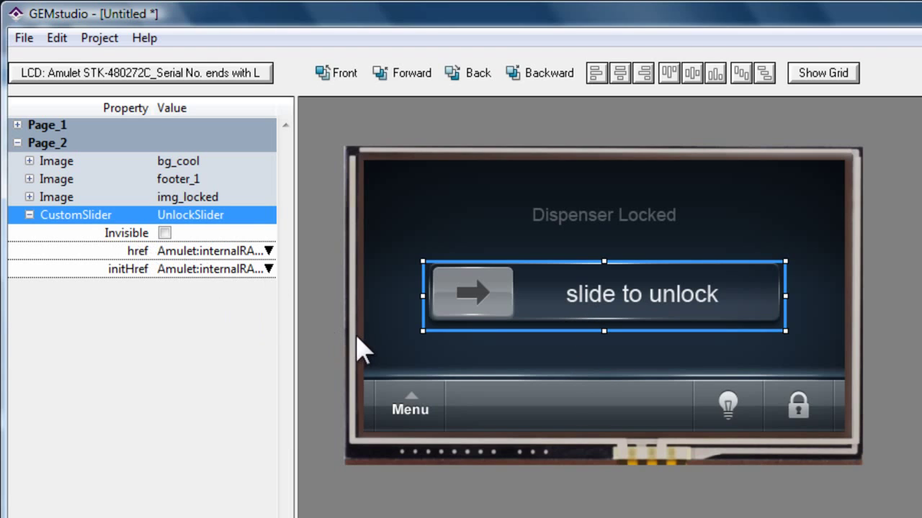
pyautogui.click(504, 360)
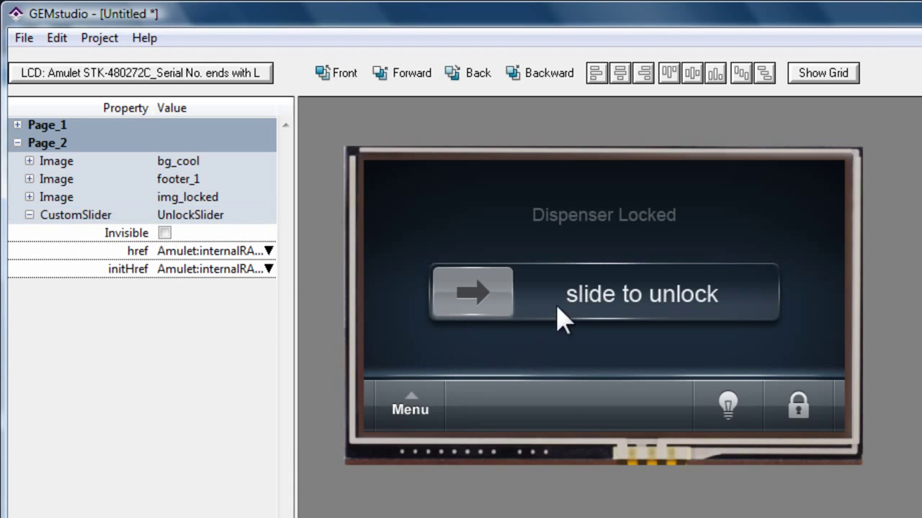
pyautogui.click(581, 288)
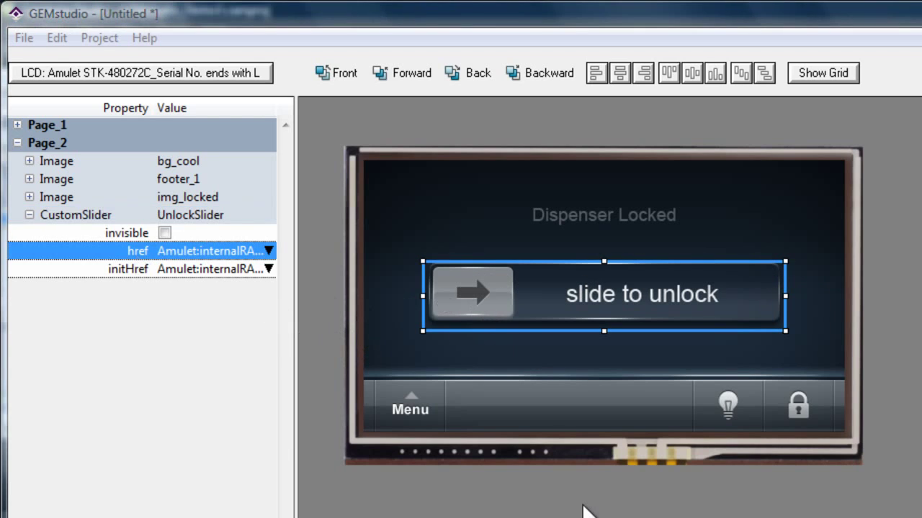
# Open the help for the slider's href property and read the href and hrefEvent descriptions.
pyautogui.rightClick(98, 255)
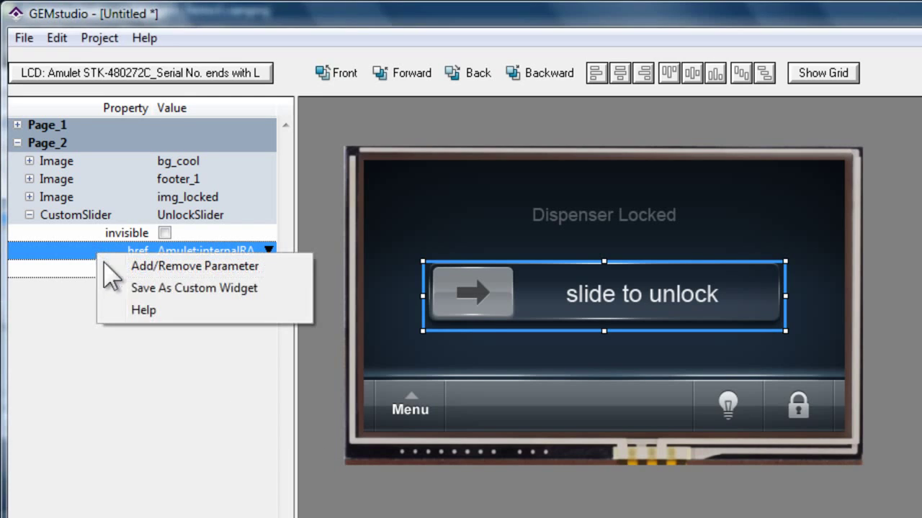
pyautogui.click(74, 250)
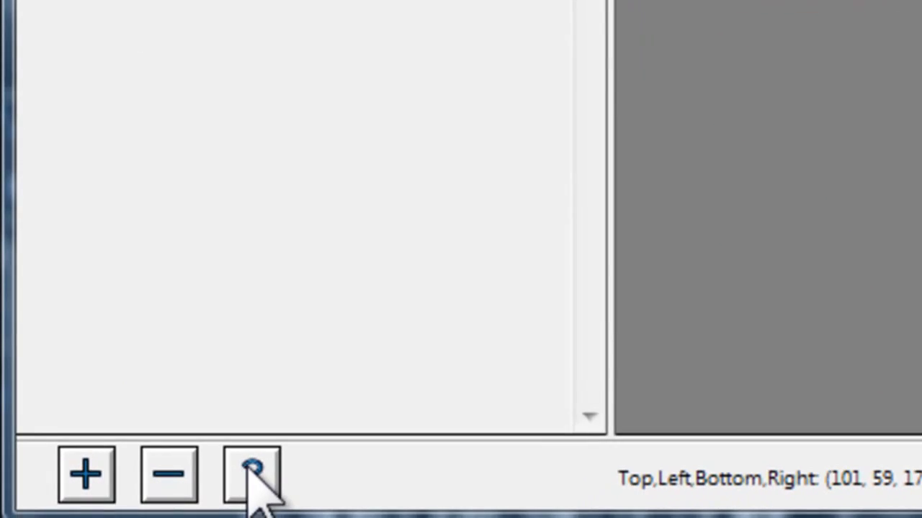
pyautogui.click(254, 477)
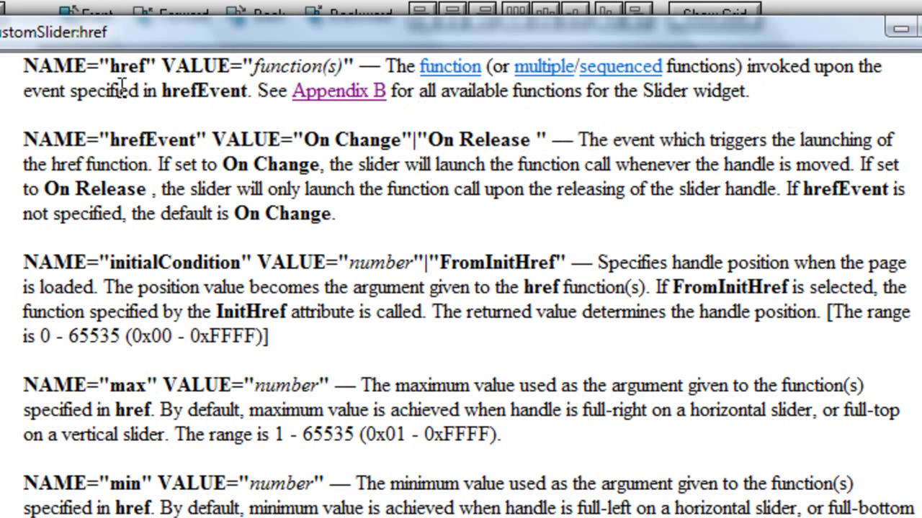
pyautogui.moveTo(161, 91); pyautogui.dragTo(249, 92)
pyautogui.click(161, 142)
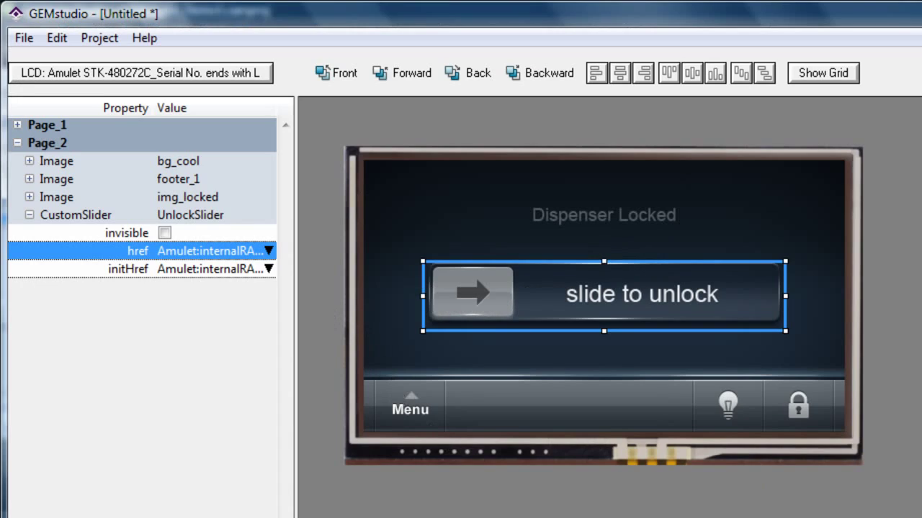
# Open the slider's href method list, examine the setValue and LockToggle.forceUpdate calls, and close it without changes.
pyautogui.click(185, 251)
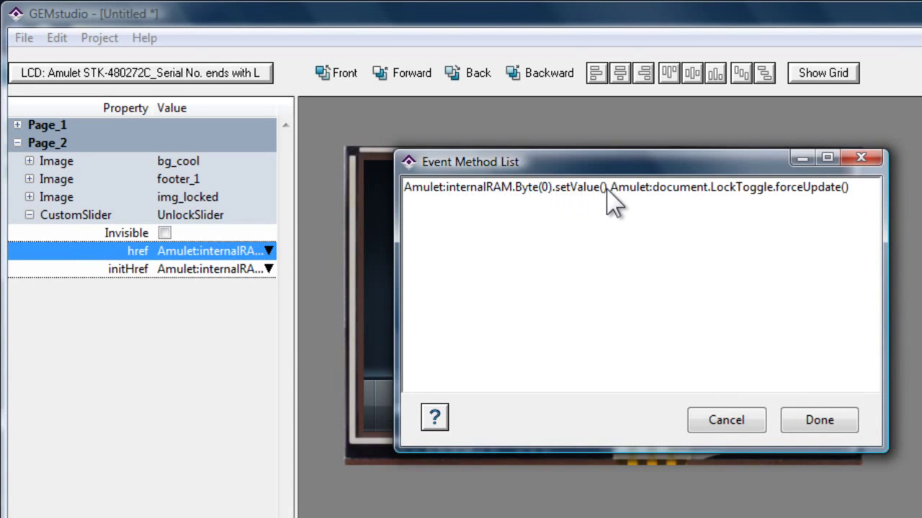
pyautogui.moveTo(609, 188); pyautogui.dragTo(592, 189)
pyautogui.click(577, 189)
pyautogui.moveTo(711, 189); pyautogui.dragTo(849, 189)
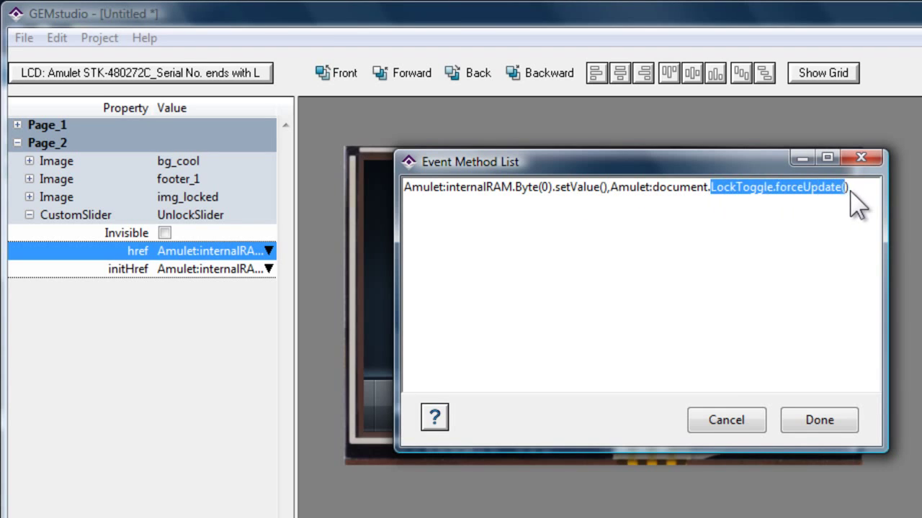
pyautogui.click(861, 205)
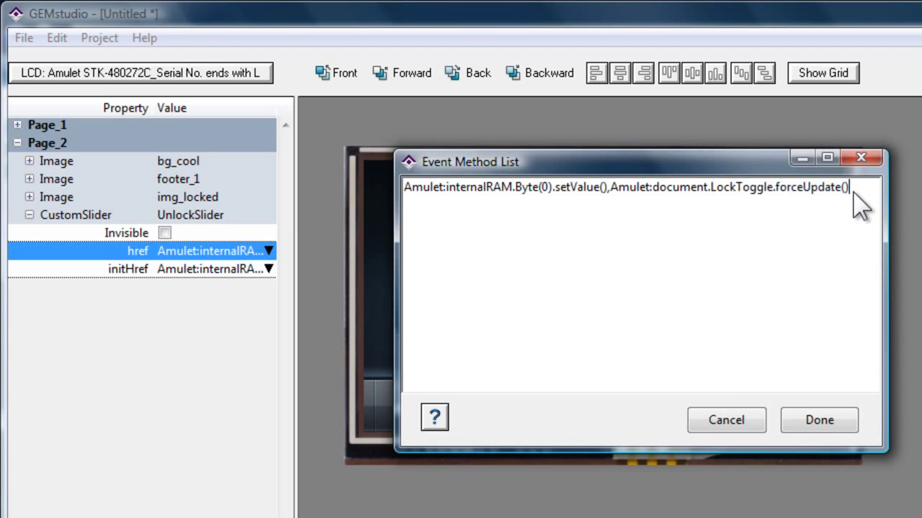
pyautogui.click(742, 425)
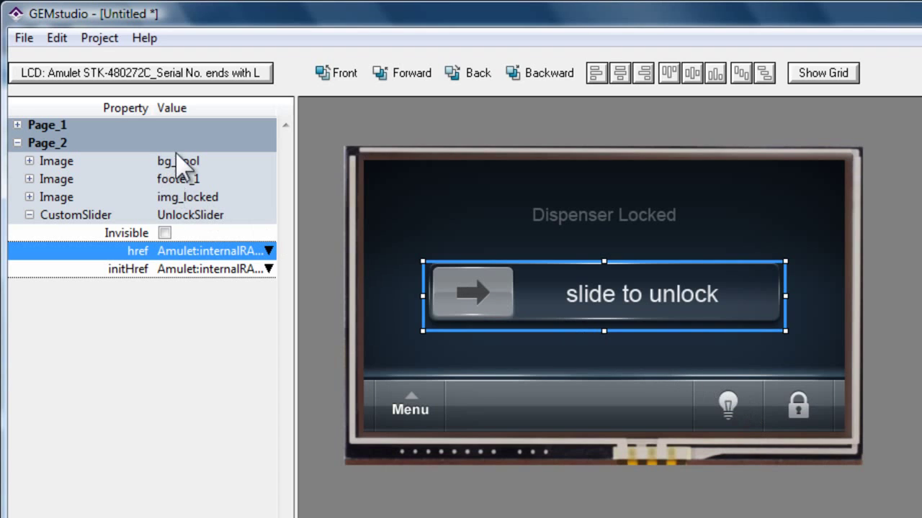
# Paste the refresh meta tags with LockToggle and LockTimer from the functions Notepad file into Page_2's page functions and save them.
pyautogui.click(192, 162)
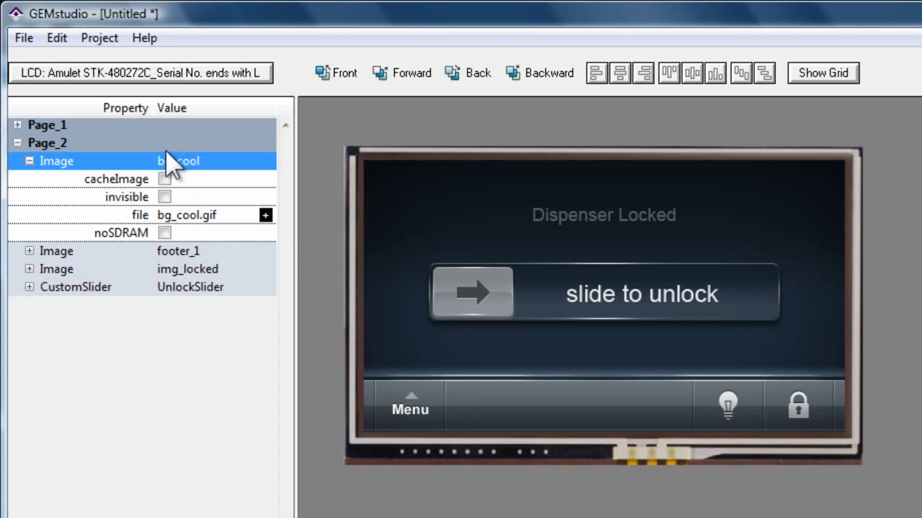
pyautogui.click(165, 146)
pyautogui.rightClick(166, 148)
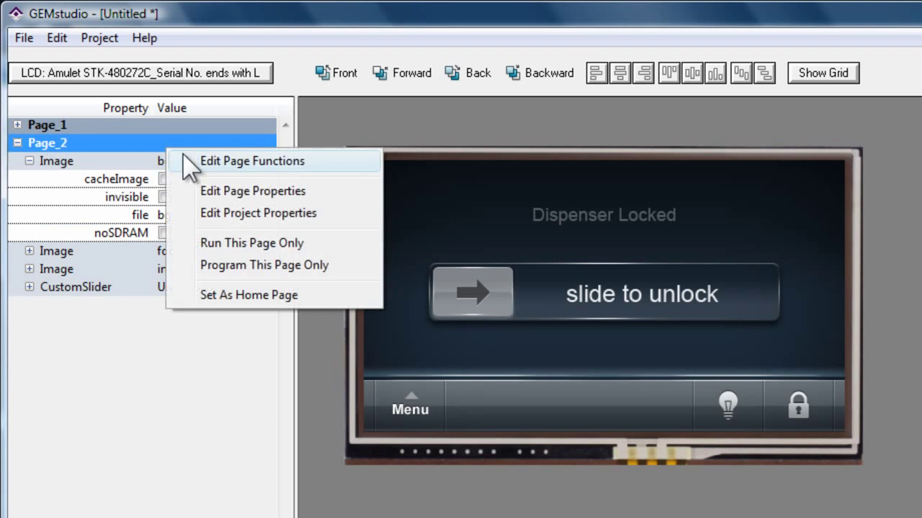
pyautogui.click(209, 163)
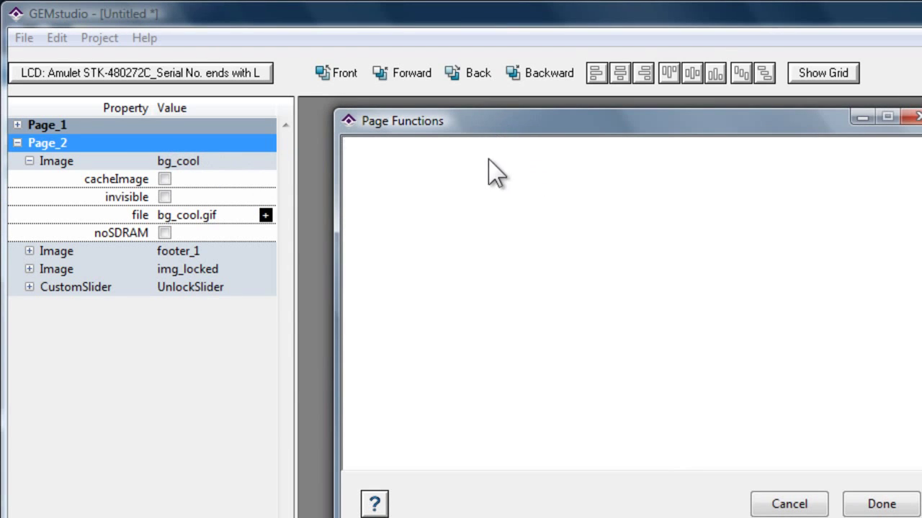
pyautogui.hotkey('alt', 'Tab')
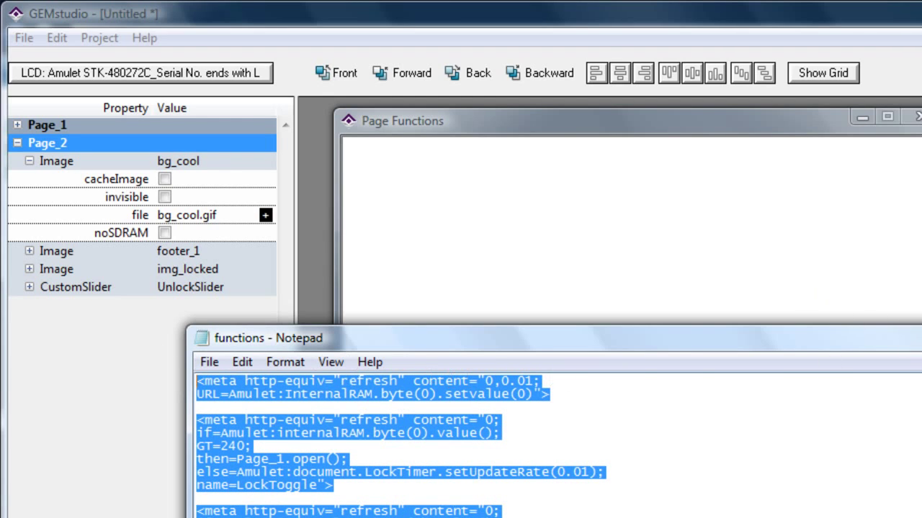
pyautogui.click(770, 288)
pyautogui.hotkey('ctrl', 'v')
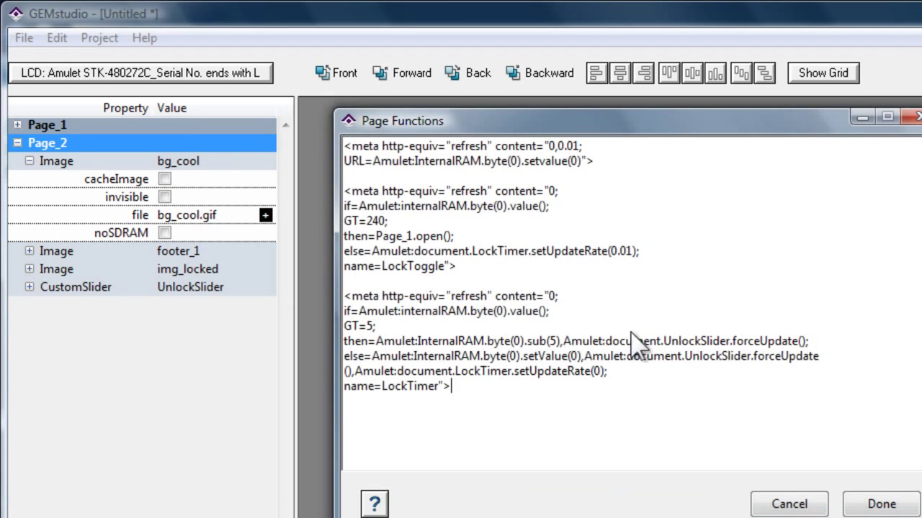
pyautogui.click(871, 504)
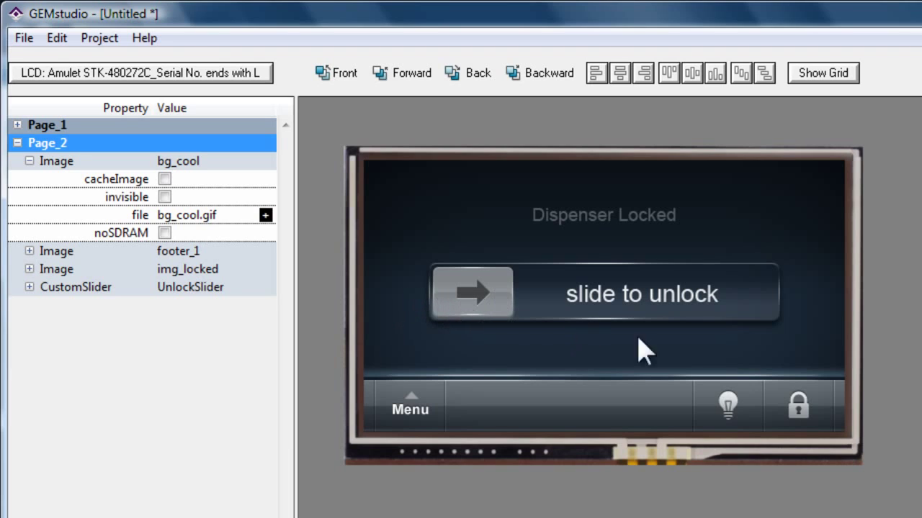
# Run only Page_2 in the player, test the unlock slider with a partial and a full slide, and close the player.
pyautogui.rightClick(148, 146)
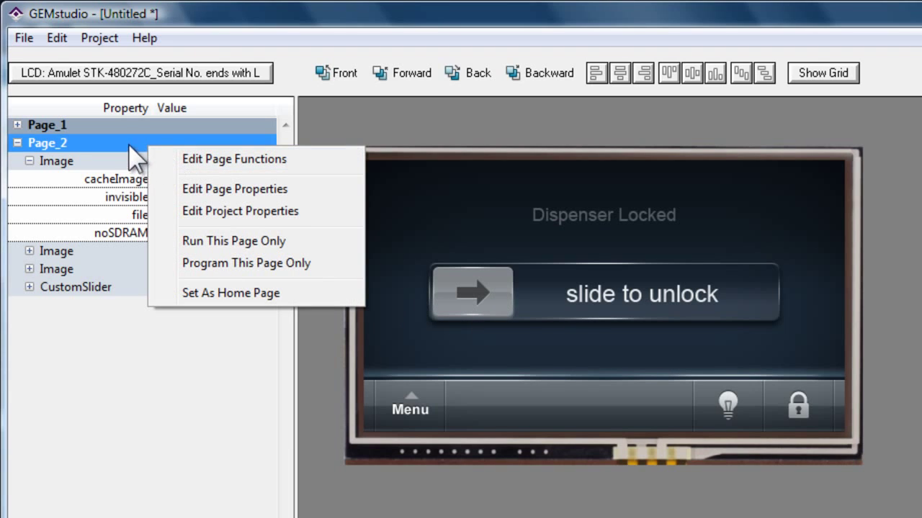
pyautogui.click(232, 241)
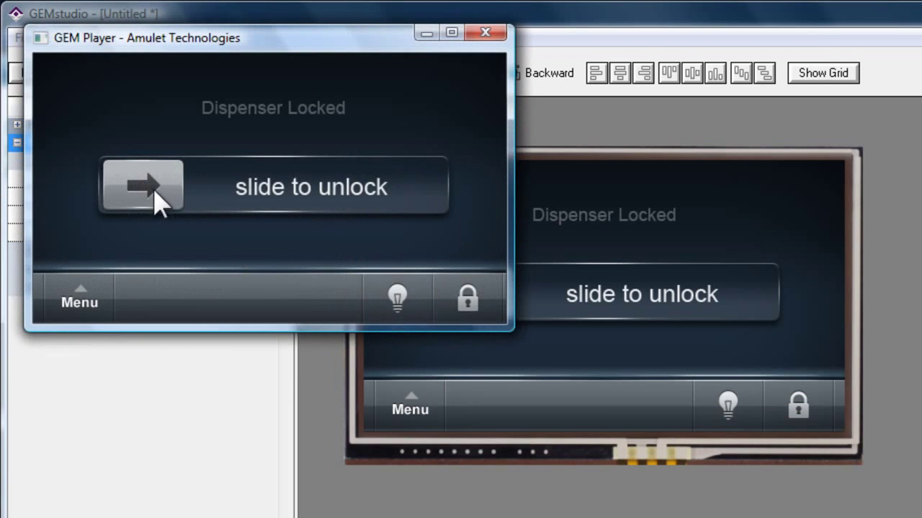
pyautogui.moveTo(159, 191); pyautogui.dragTo(382, 203)
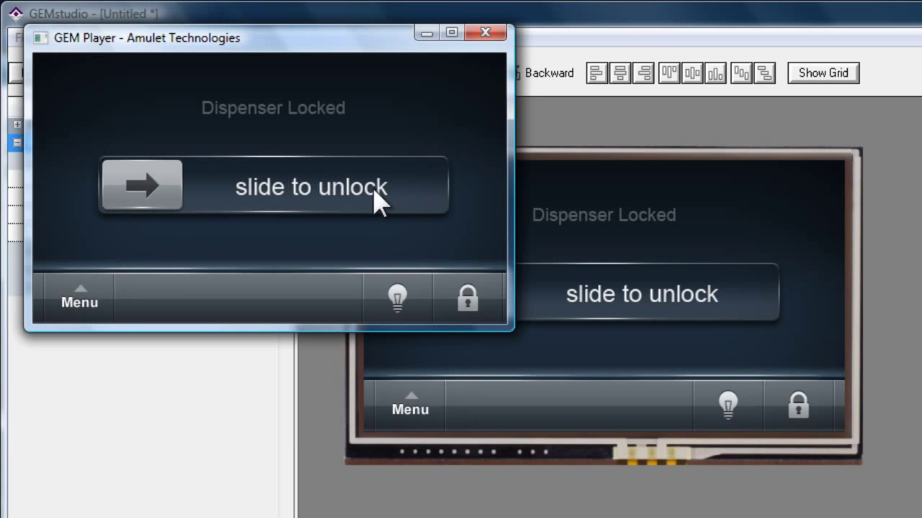
pyautogui.moveTo(165, 195); pyautogui.dragTo(428, 206)
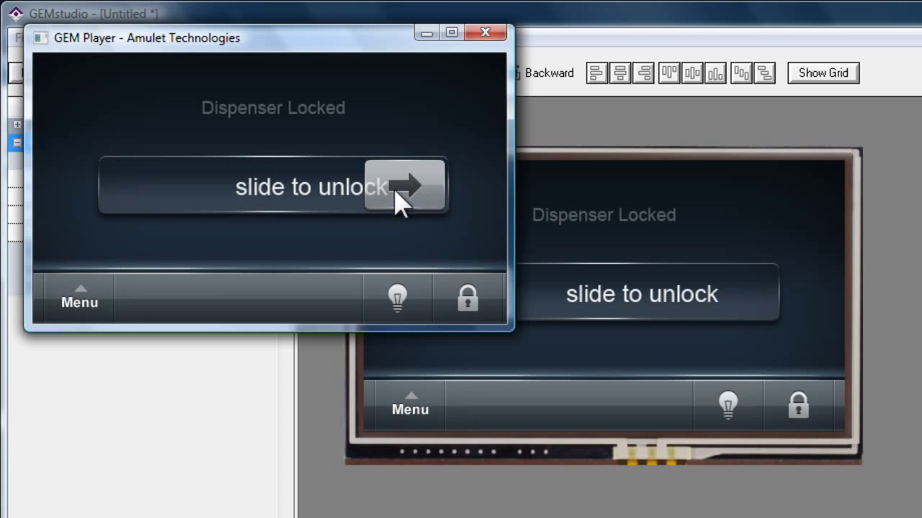
pyautogui.click(485, 32)
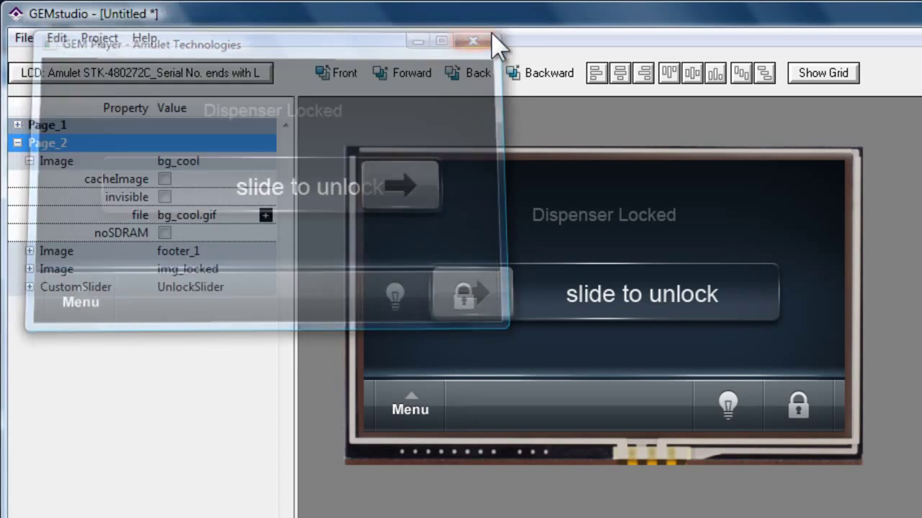
# Set the href of the lock function button on Page_1 to Page_2.open().
pyautogui.click(75, 127)
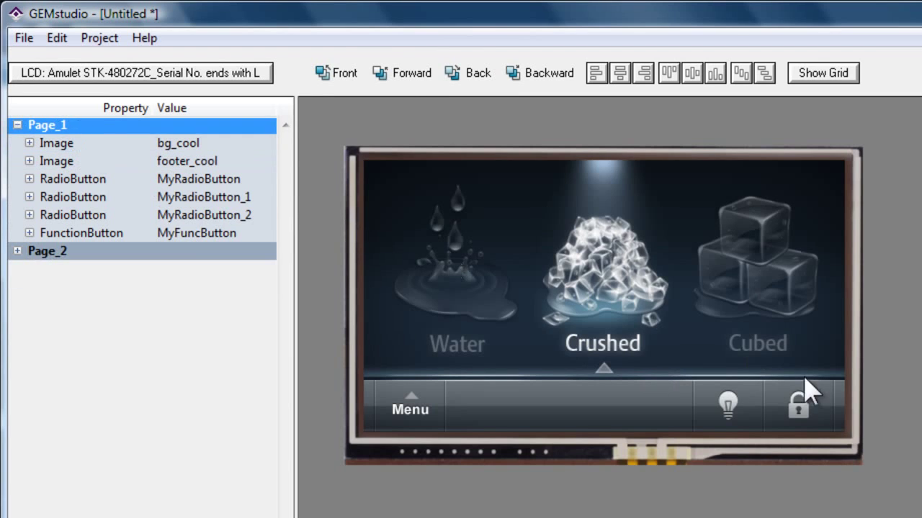
pyautogui.click(789, 400)
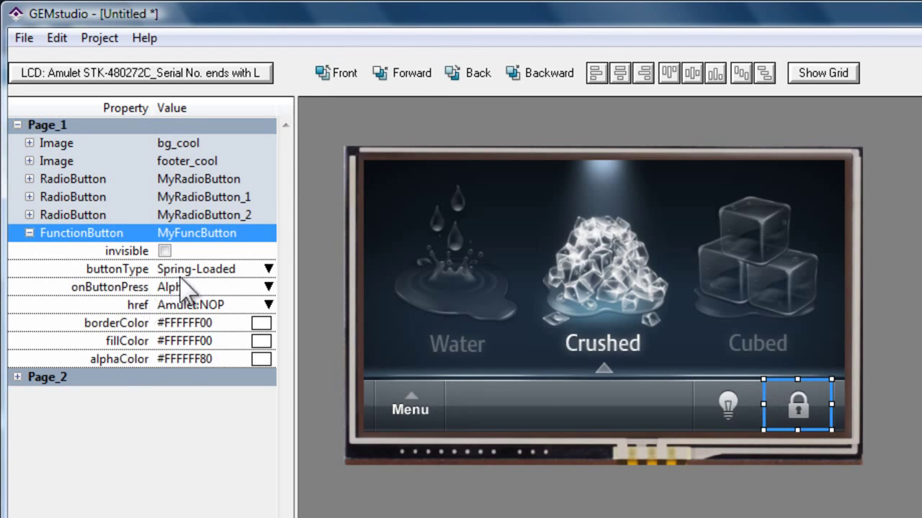
pyautogui.click(164, 305)
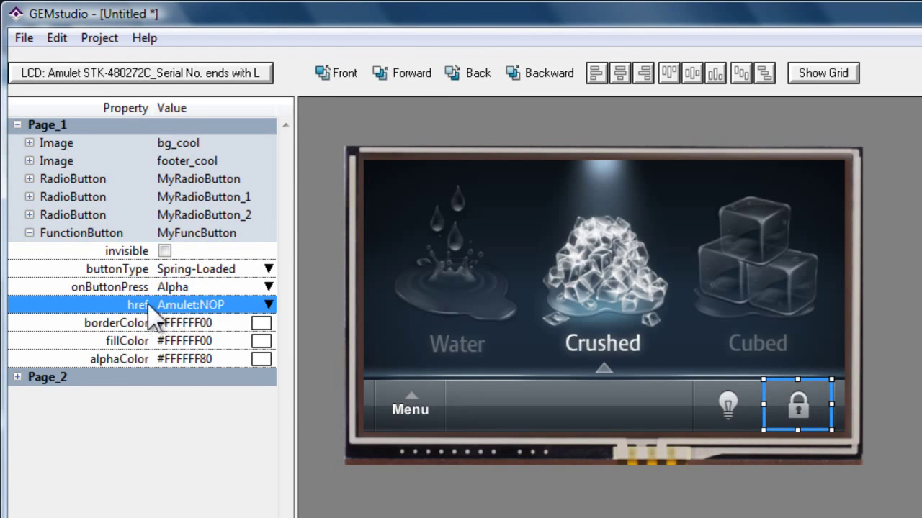
pyautogui.click(268, 305)
pyautogui.moveTo(528, 192); pyautogui.dragTo(314, 204)
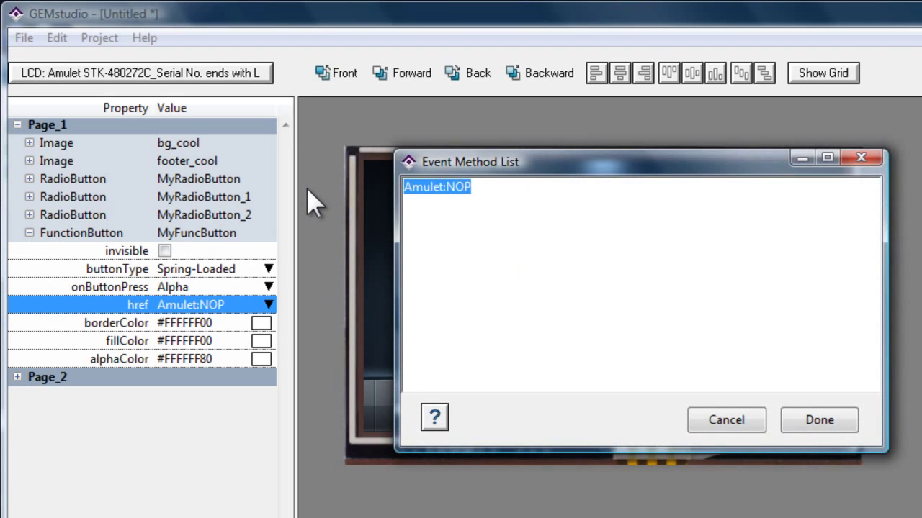
pyautogui.hotkey('ctrl', 'space')
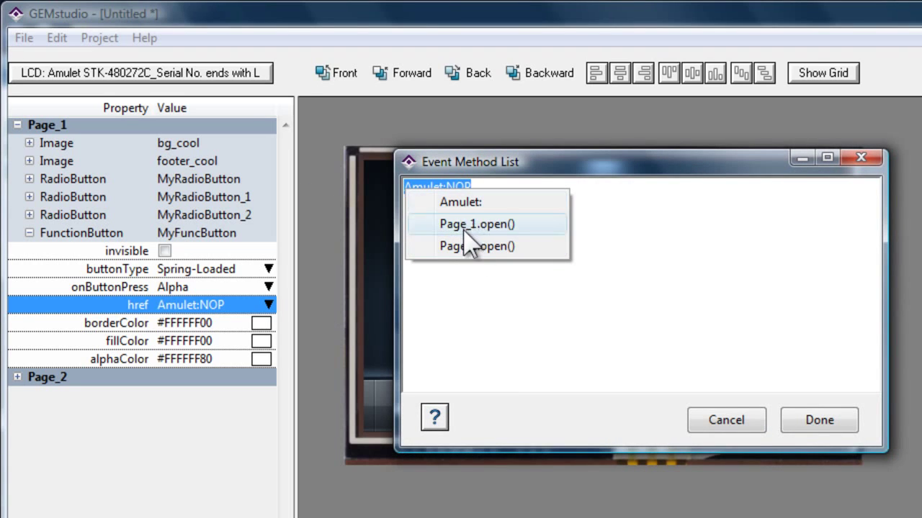
pyautogui.click(472, 246)
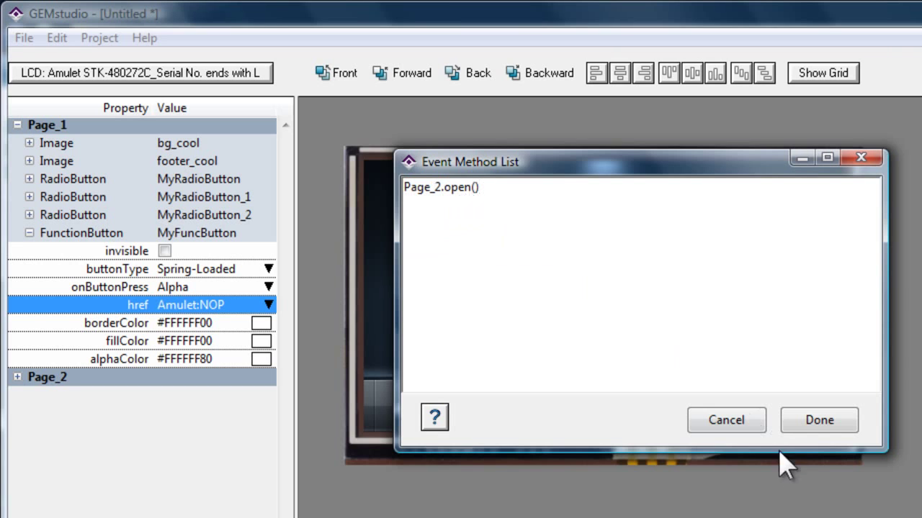
pyautogui.click(816, 422)
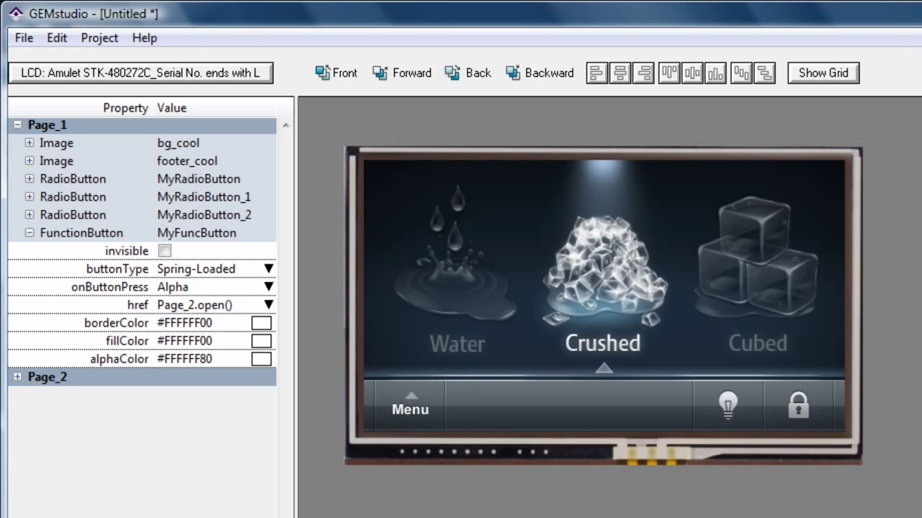
# Run the whole project in the player and test the Water, Crushed and Cubed radio buttons.
pyautogui.press('F5')
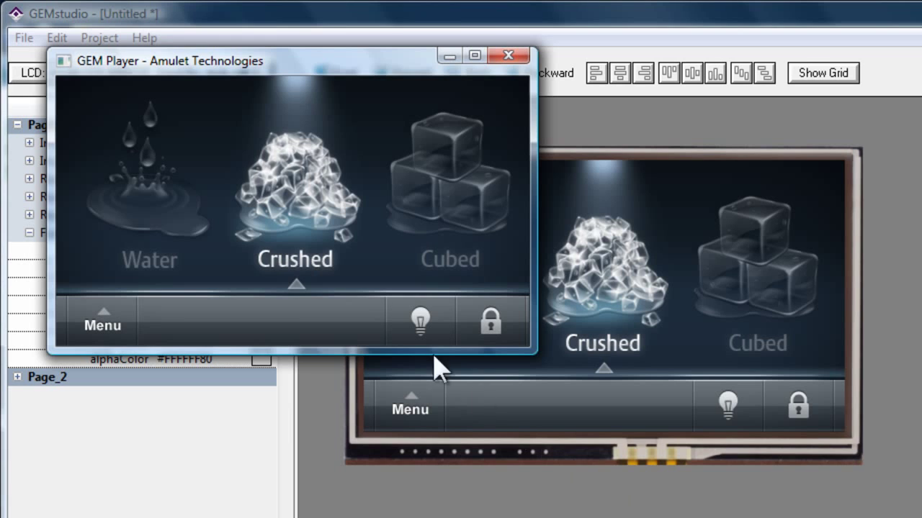
pyautogui.click(162, 208)
pyautogui.click(324, 216)
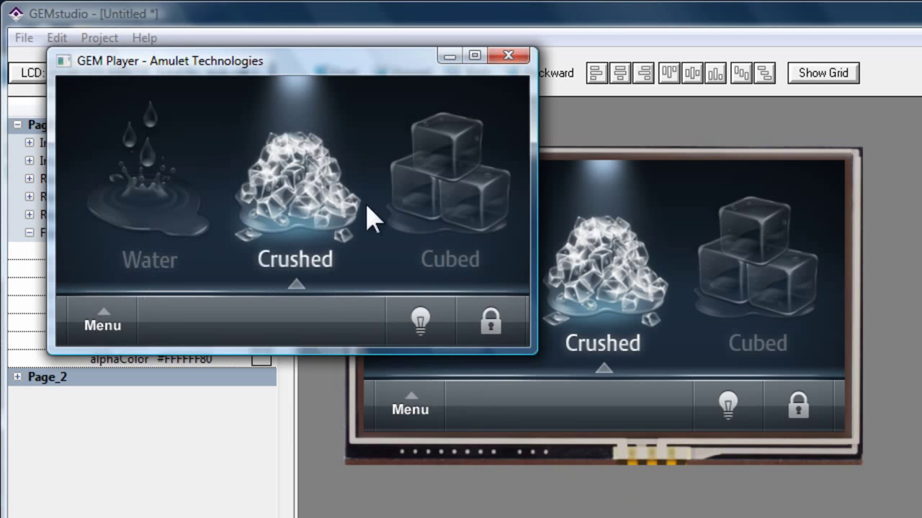
pyautogui.click(441, 216)
pyautogui.click(152, 209)
pyautogui.click(306, 216)
# Lock the dispenser in the player and test the slider with several partial slides and one full slide to unlock.
pyautogui.click(502, 332)
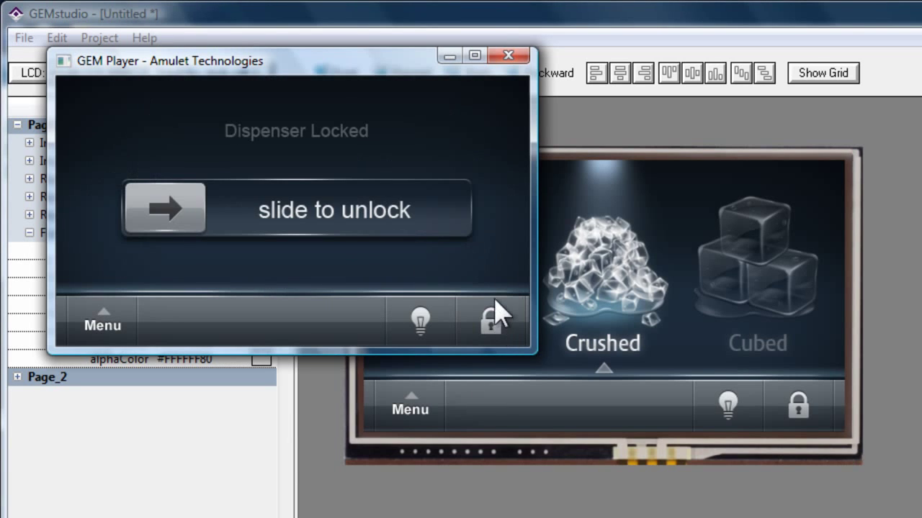
pyautogui.moveTo(176, 223); pyautogui.dragTo(353, 223)
pyautogui.moveTo(208, 220); pyautogui.dragTo(422, 221)
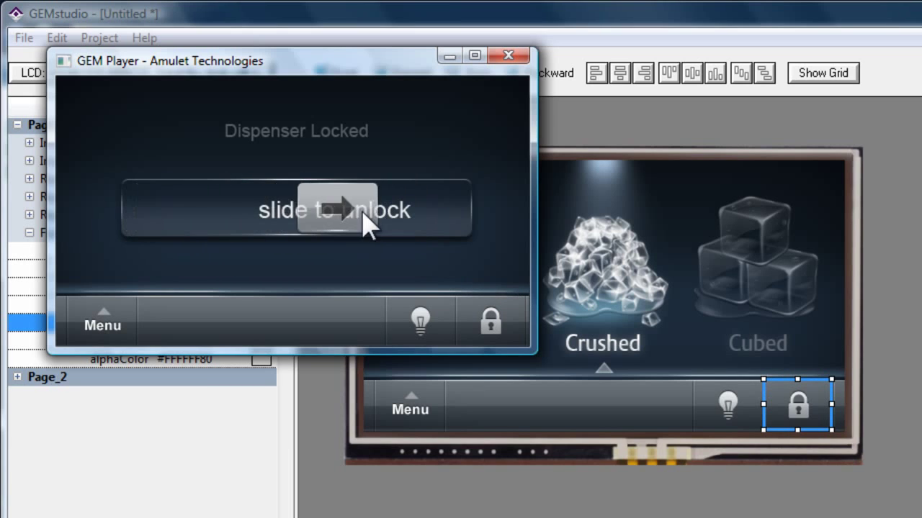
pyautogui.moveTo(191, 222); pyautogui.dragTo(360, 216)
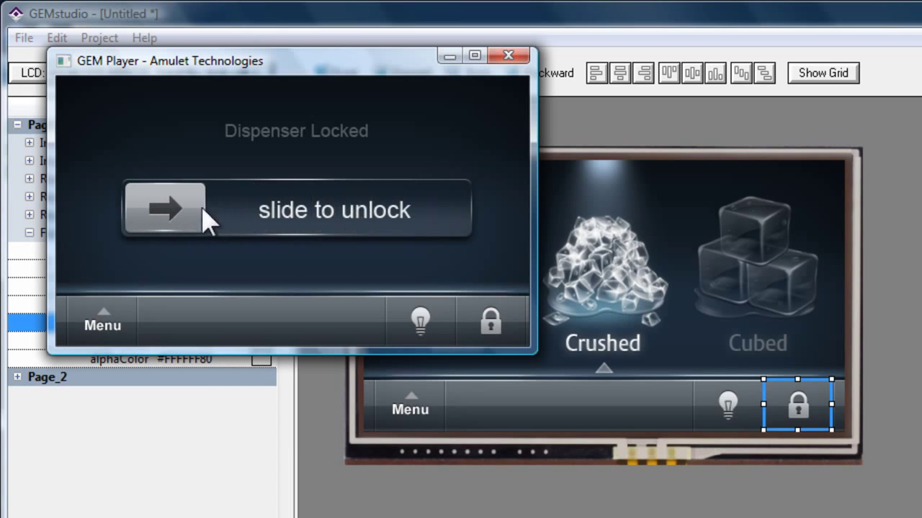
pyautogui.moveTo(205, 219); pyautogui.dragTo(461, 214)
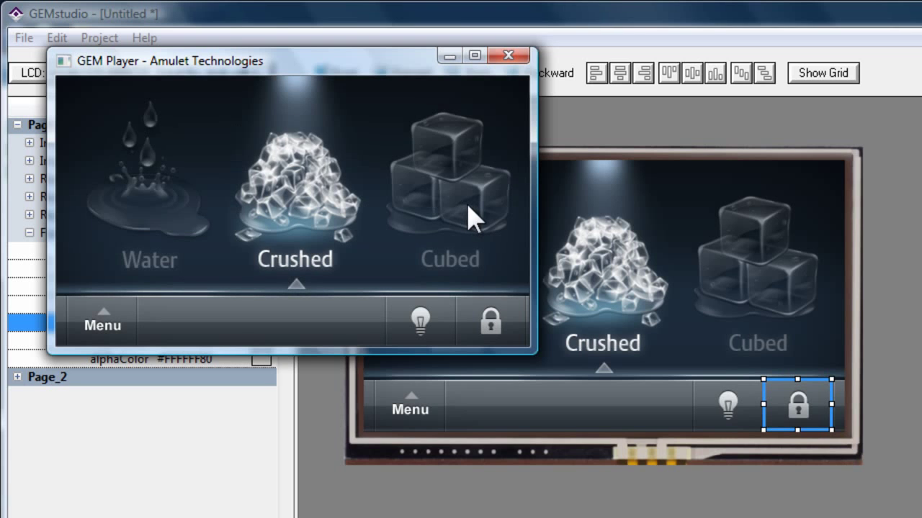
# Lock and unlock the dispenser again, try the Cubed, Crushed and Water options, and move the player window clear of the property list.
pyautogui.click(492, 321)
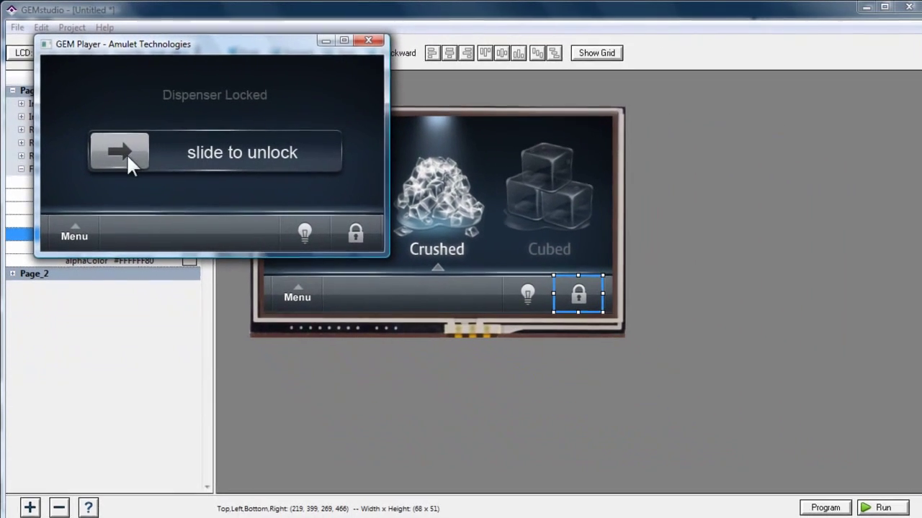
pyautogui.moveTo(319, 156); pyautogui.dragTo(331, 162)
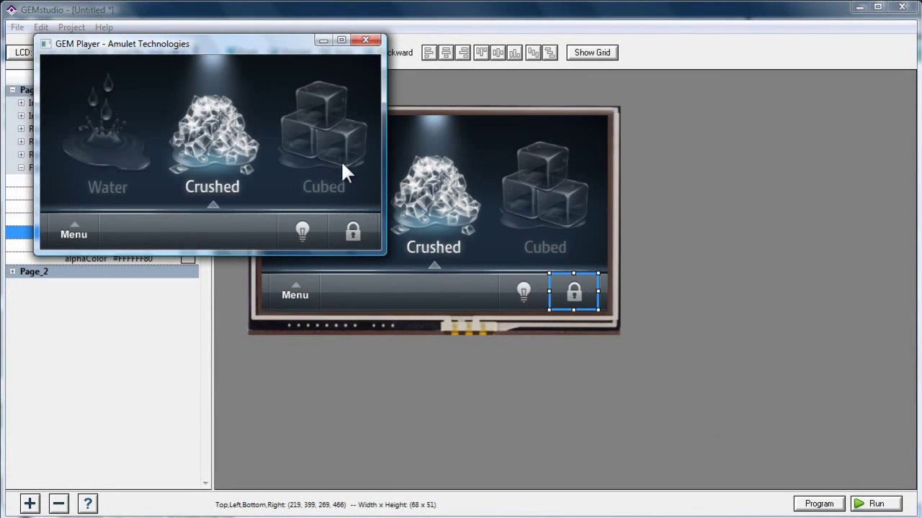
pyautogui.click(325, 166)
pyautogui.click(216, 155)
pyautogui.click(144, 155)
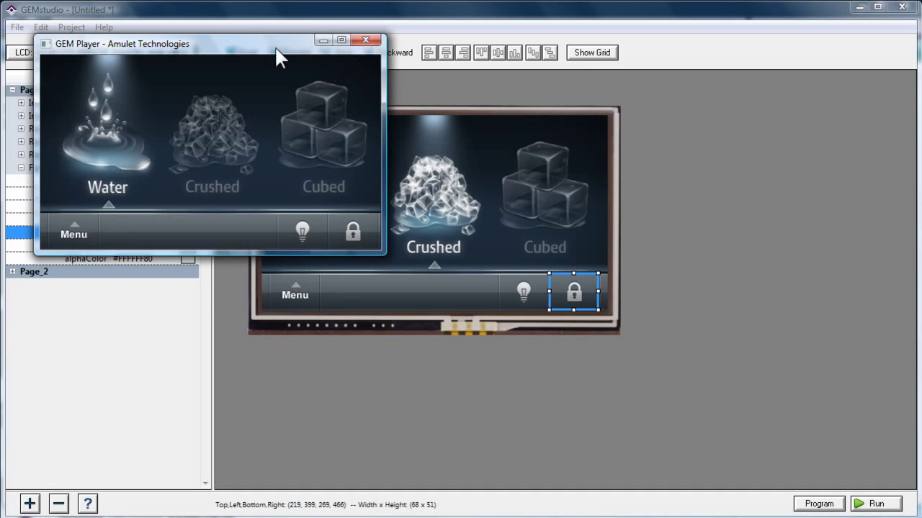
pyautogui.moveTo(247, 47); pyautogui.dragTo(393, 92)
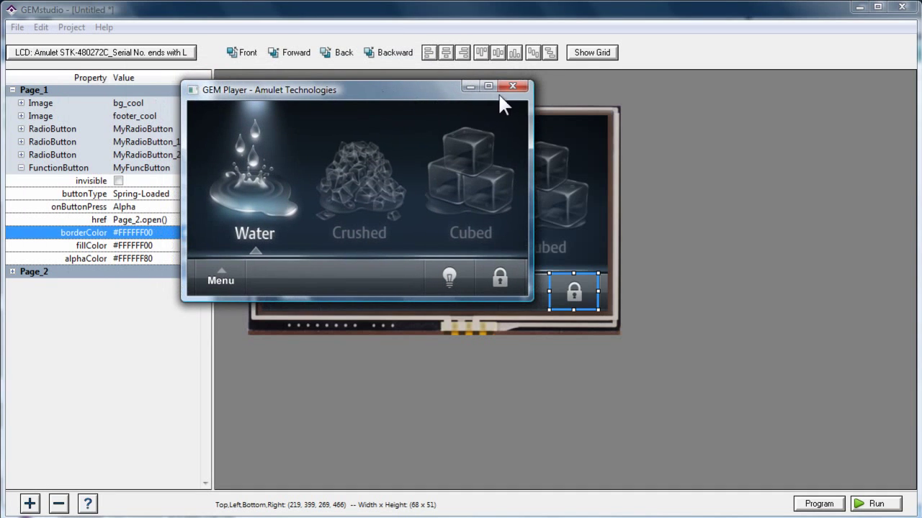